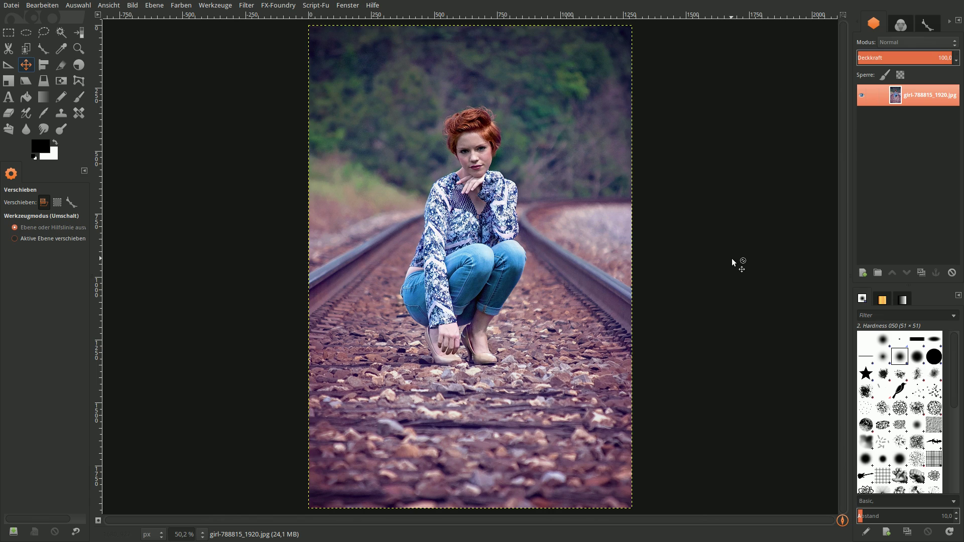
- Duplicate the photo layer, hide the original, and invert the top copy's colours
click(922, 272)
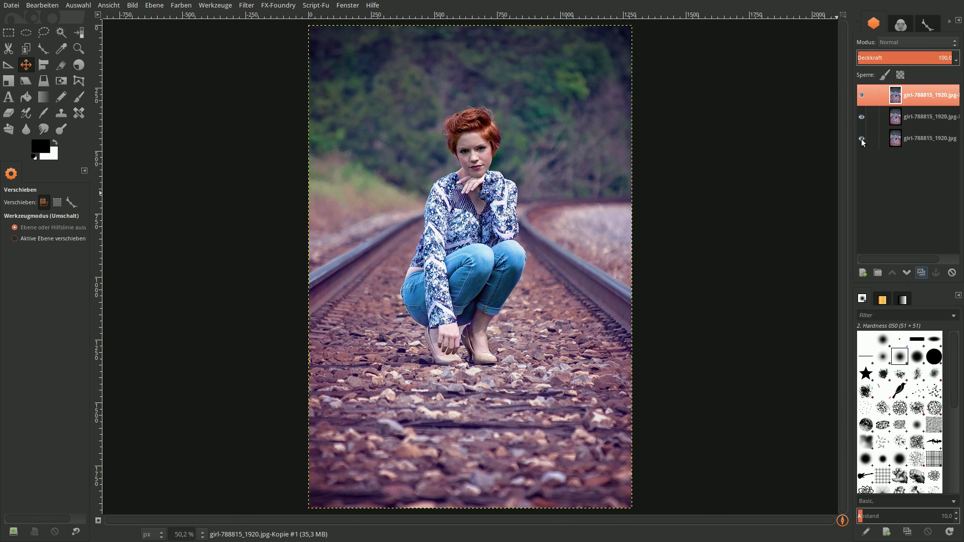
click(862, 138)
click(177, 6)
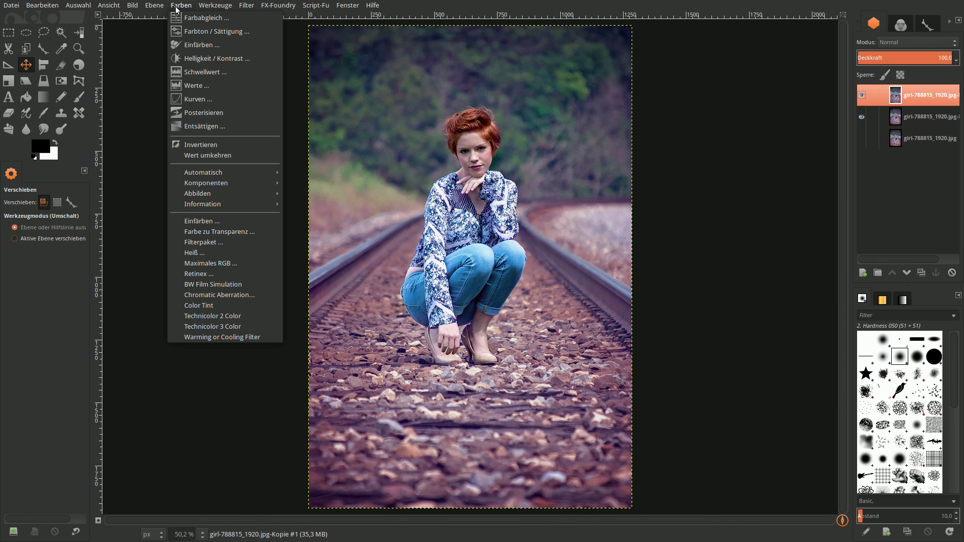
click(196, 145)
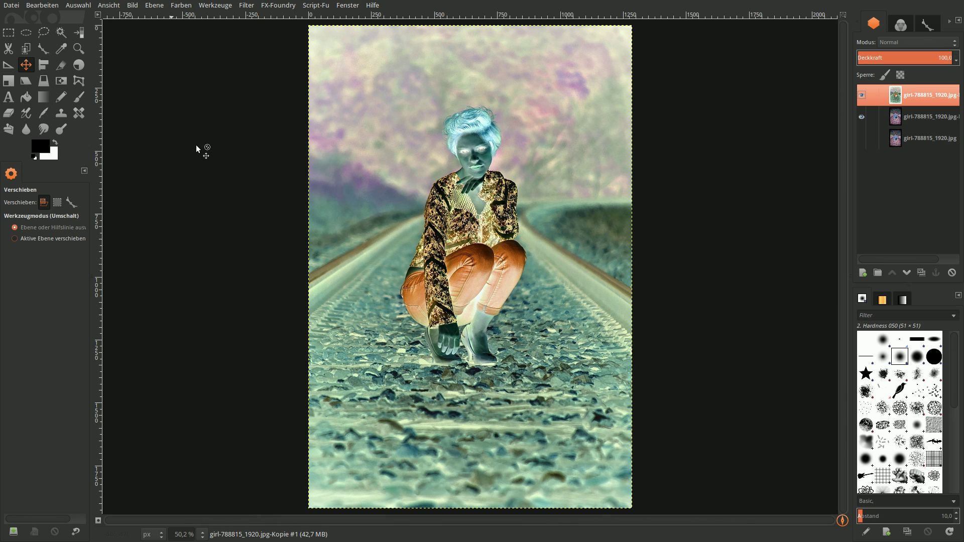
click(247, 6)
- Launch G'MIC and pick Repair > Smooth [bilateral] with a whole-image preview
click(265, 327)
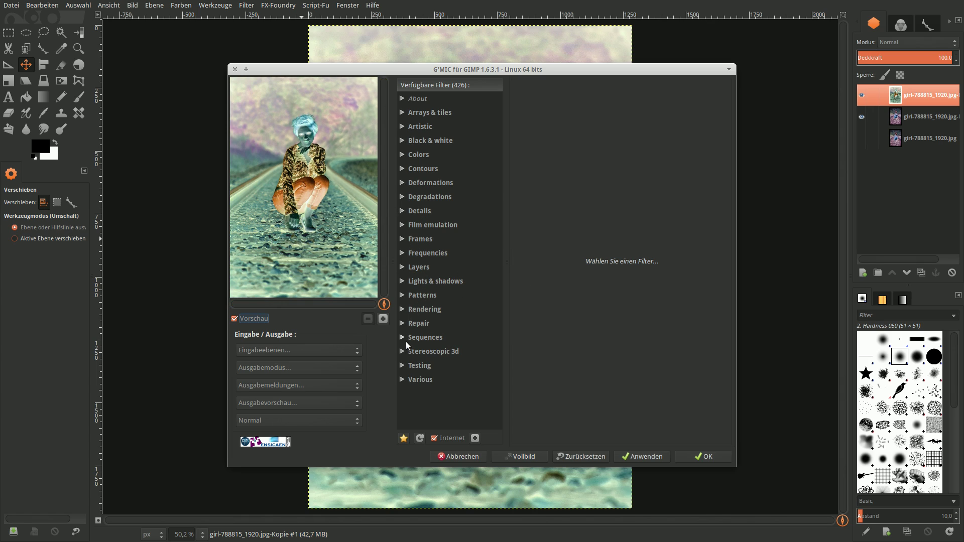
click(403, 324)
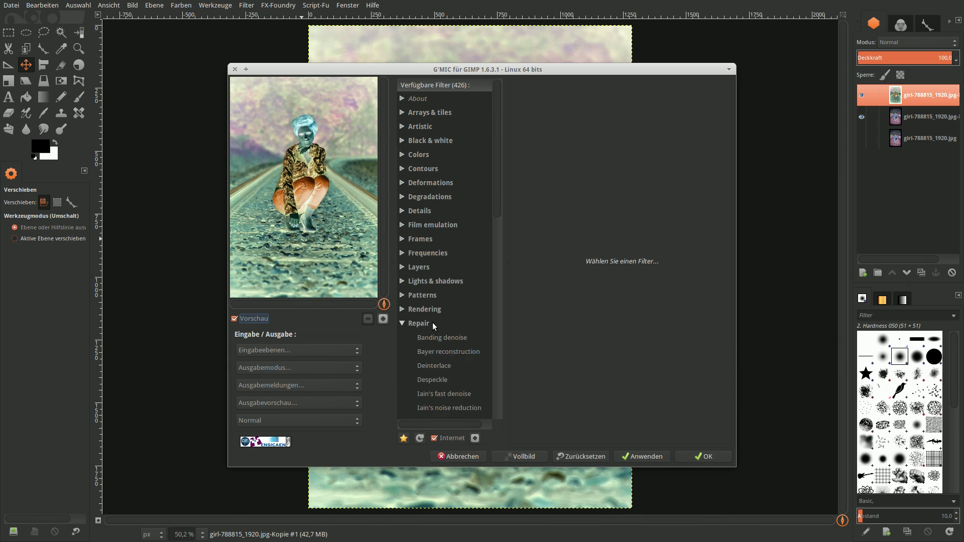
scroll(442, 325, down, 5)
scroll(451, 330, down, 1)
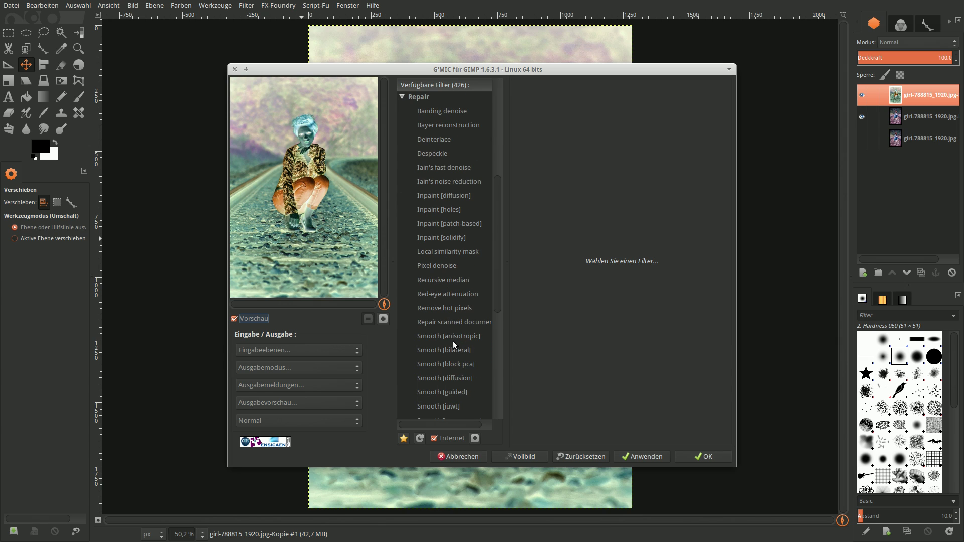
click(453, 349)
click(368, 319)
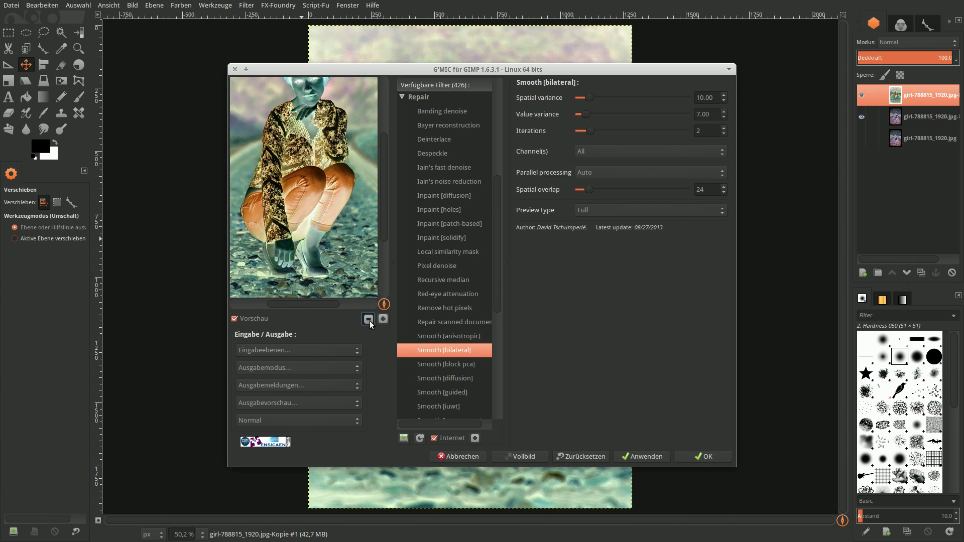
click(369, 322)
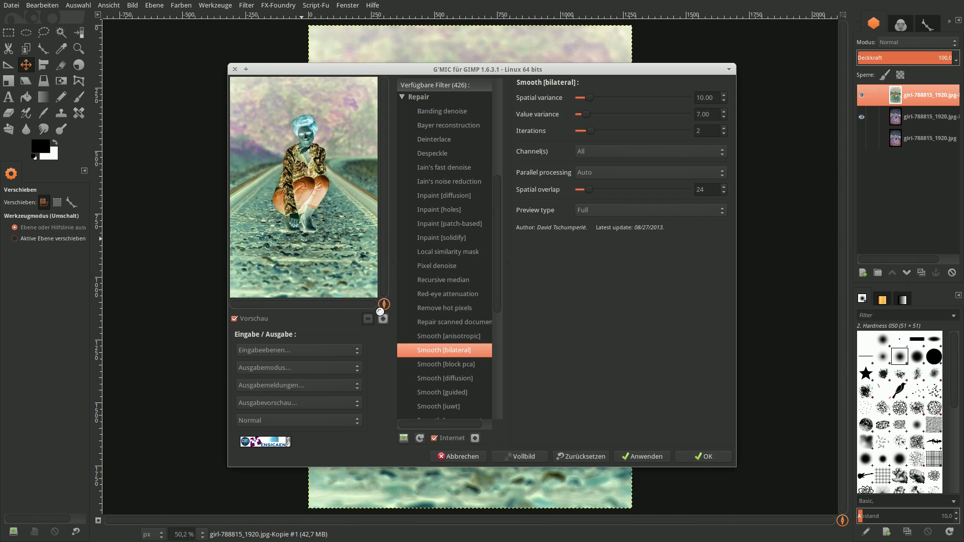
- Apply bilateral smoothing with Spatial variance 20 and Value variance 25
triple_click(715, 96)
text(20)
key(Return)
double_click(717, 114)
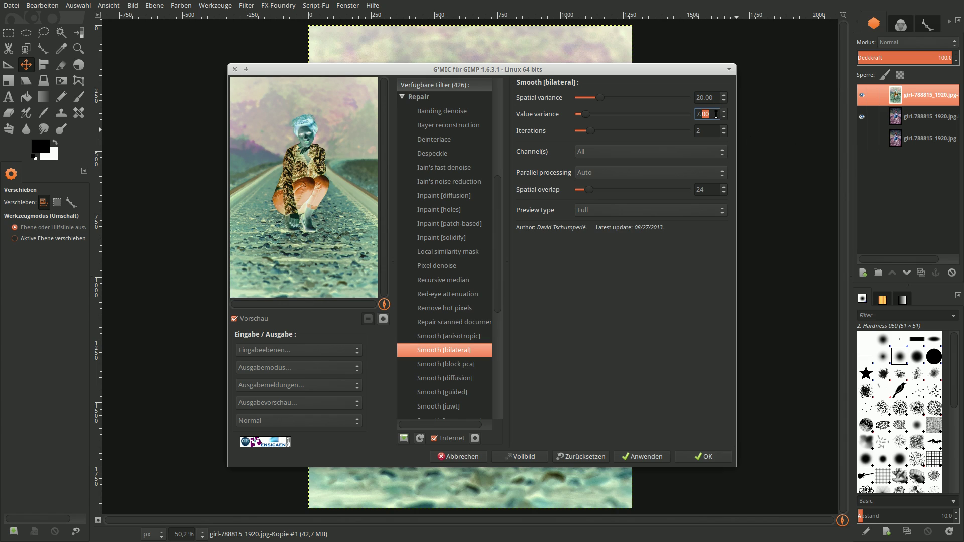
triple_click(716, 115)
text(25)
key(Return)
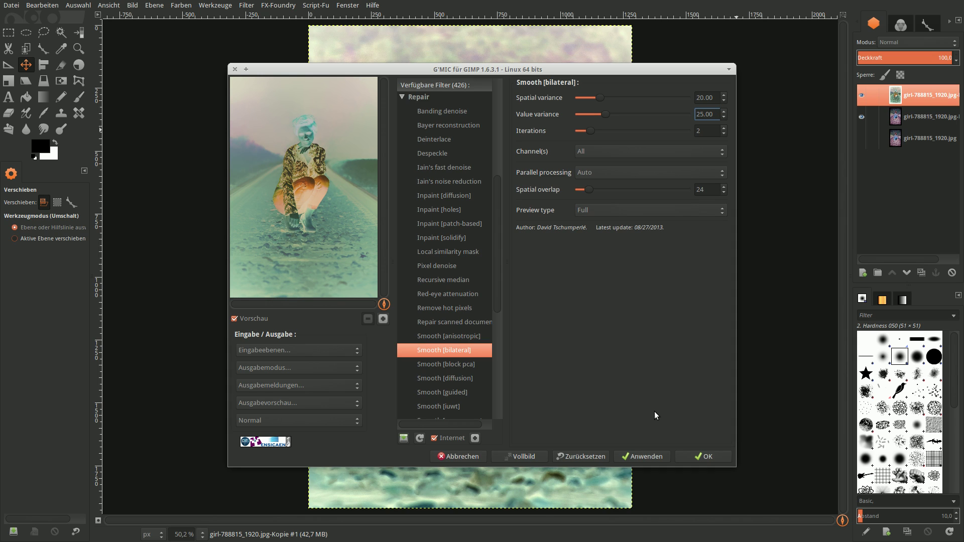
click(710, 452)
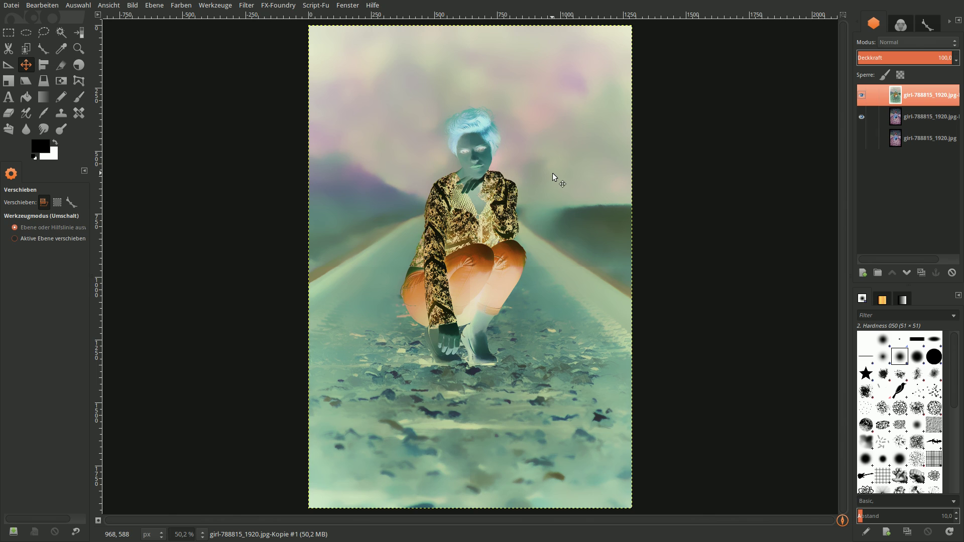
click(249, 9)
- Reopen G'MIC and select the Layers > Blend [standard] filter
click(264, 26)
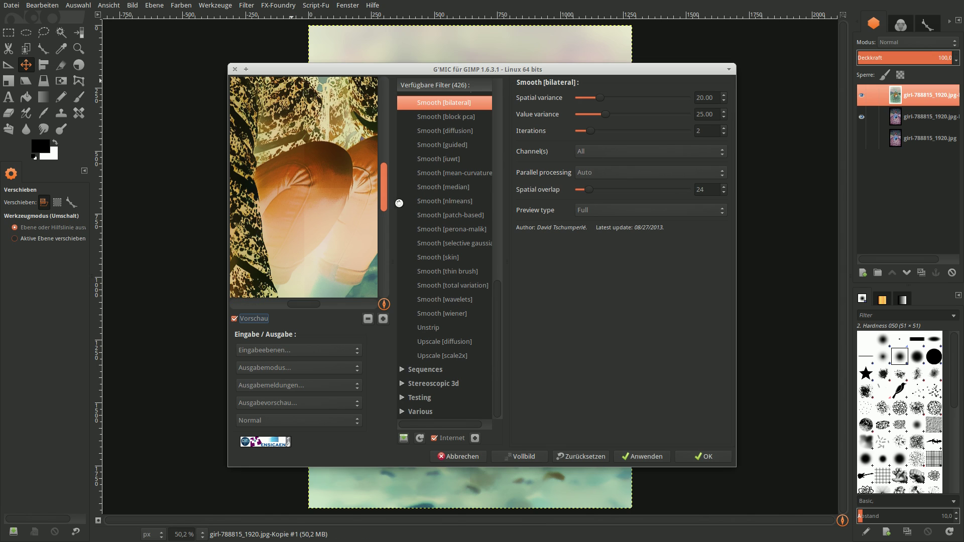
scroll(426, 197, up, 5)
scroll(426, 196, up, 5)
click(403, 191)
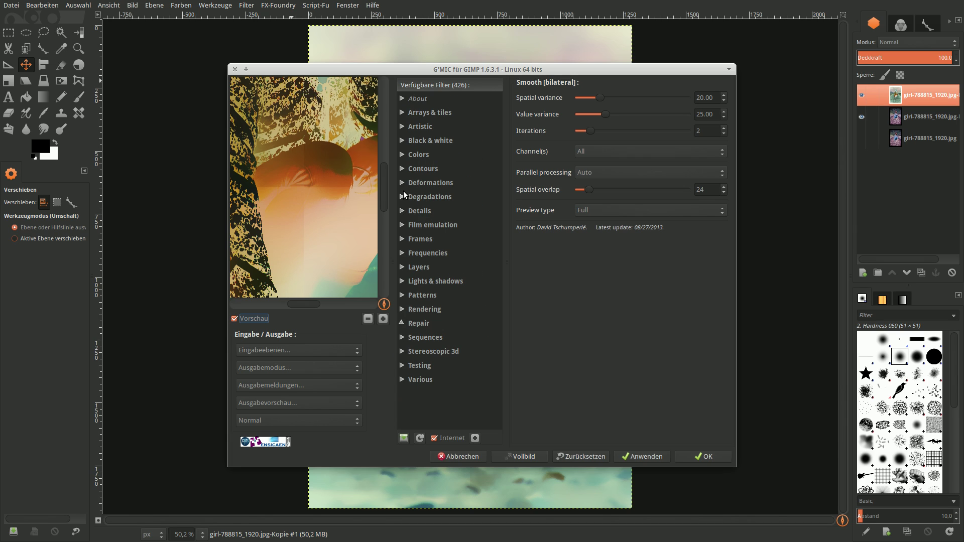
click(402, 267)
scroll(471, 279, down, 4)
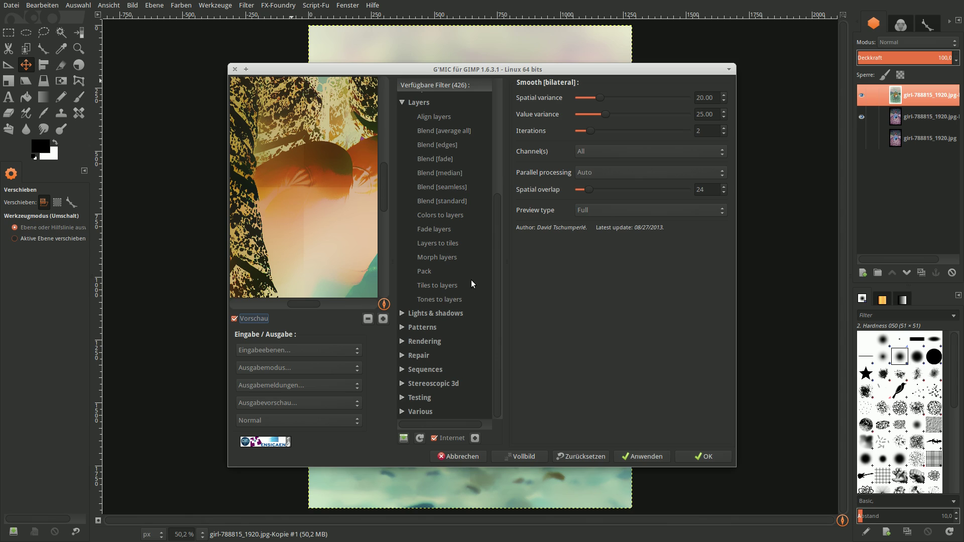
click(445, 202)
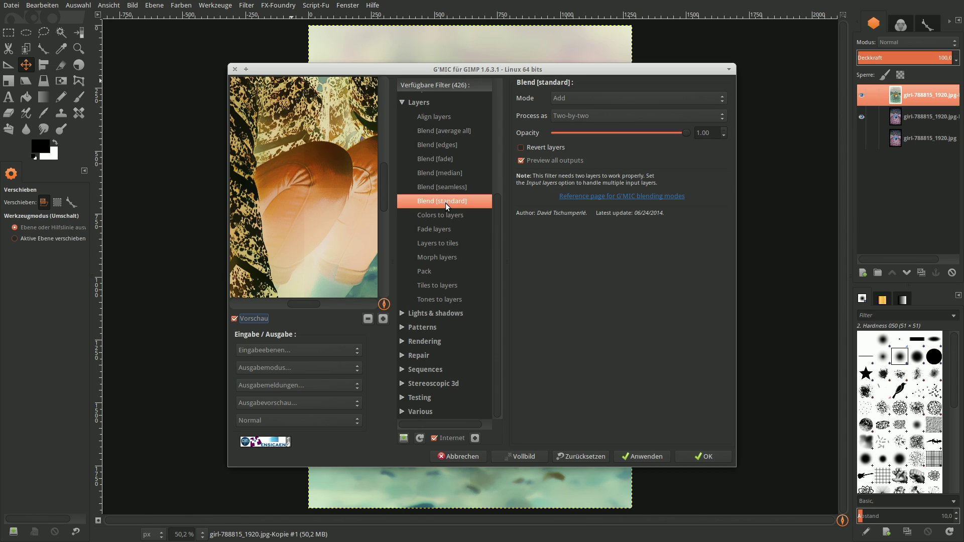
- Blend all visible layers in Vivid light mode and apply
click(300, 348)
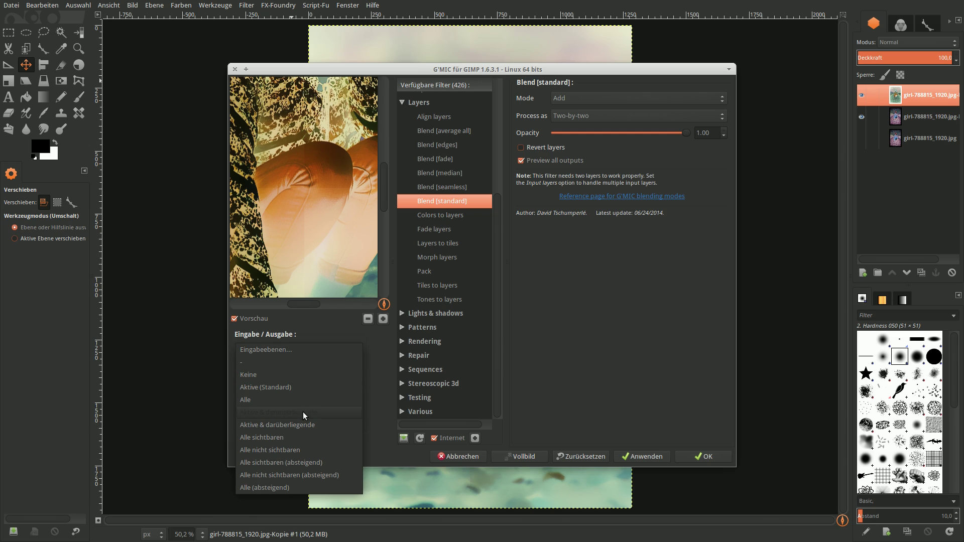
click(296, 438)
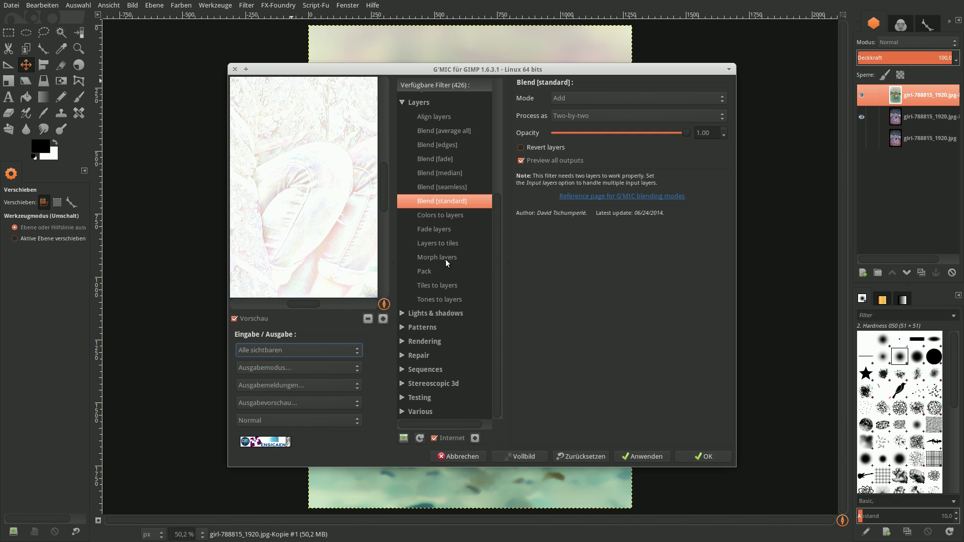
click(368, 318)
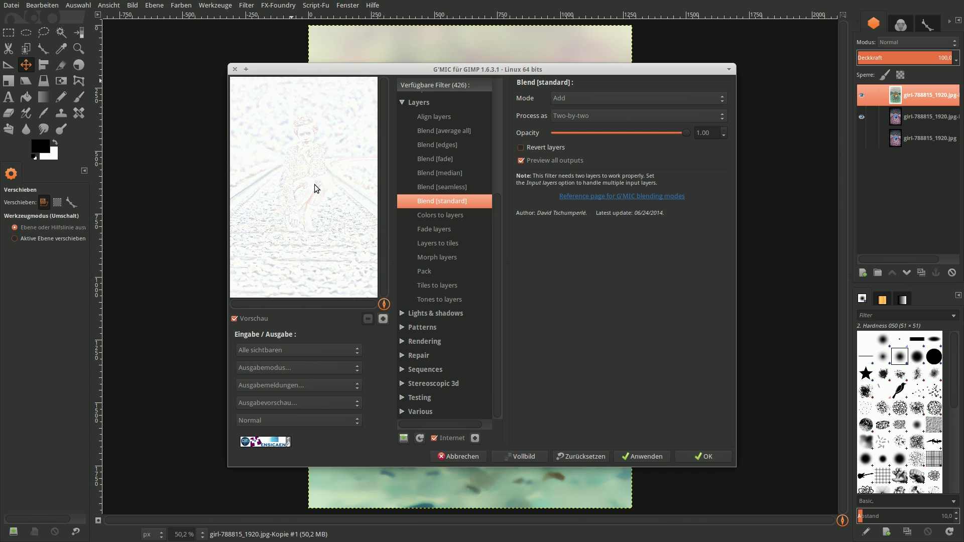
click(616, 98)
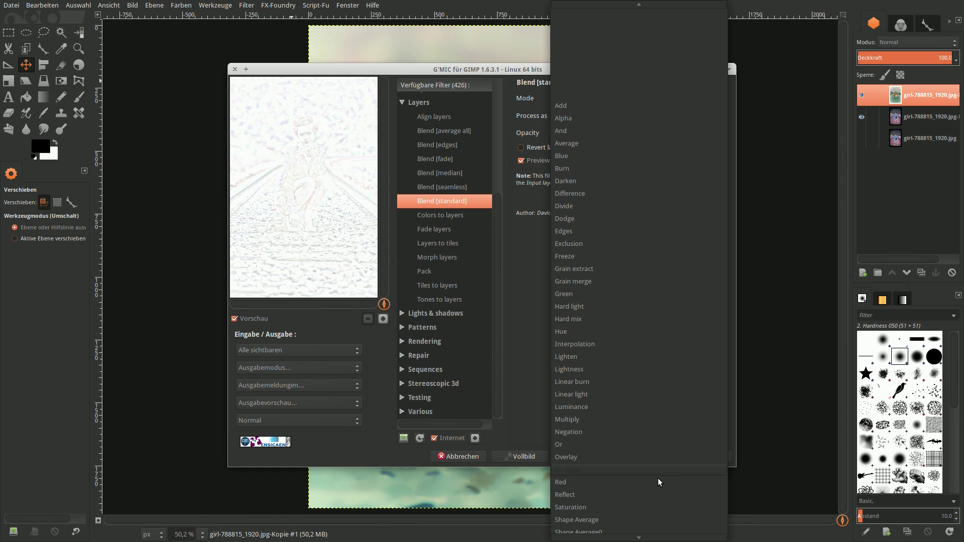
mouse_move(639, 537)
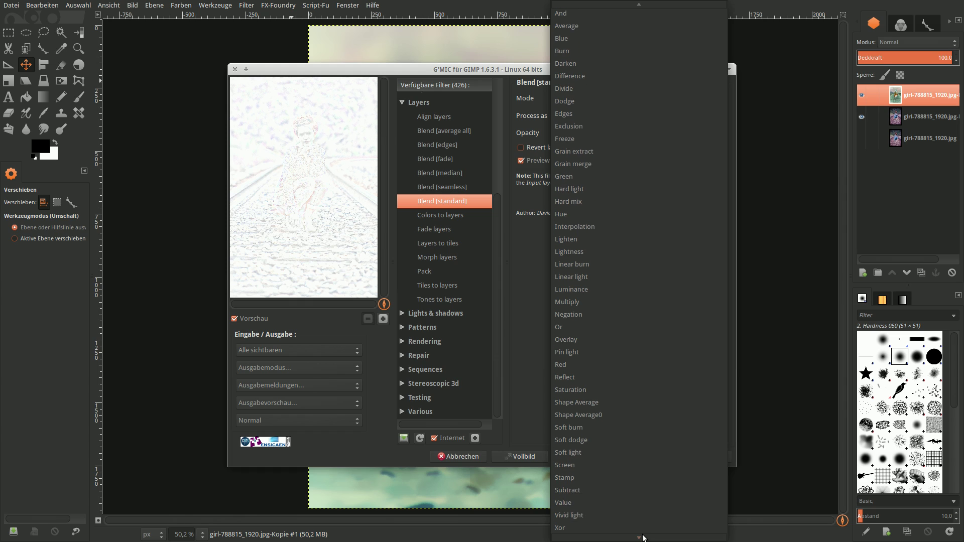
click(638, 517)
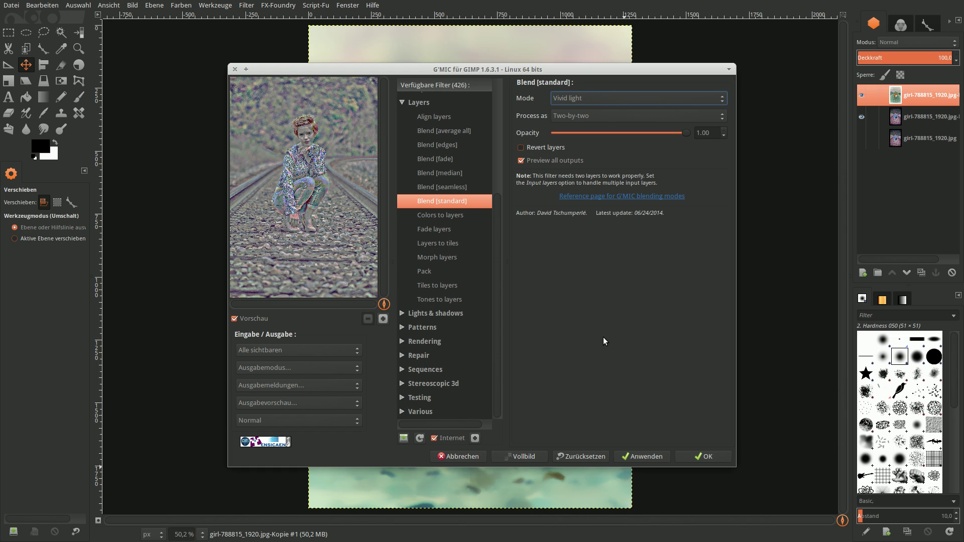
click(709, 455)
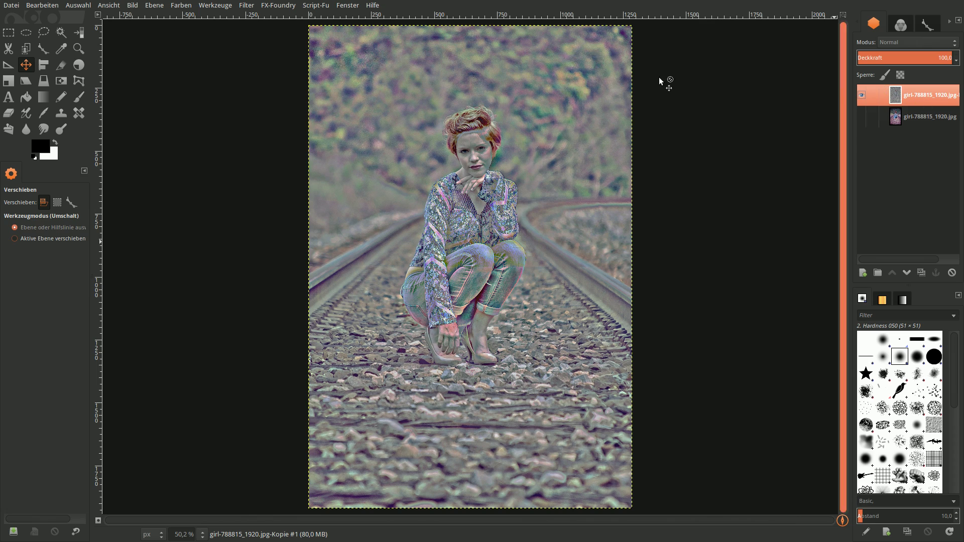
- Desaturate the blended layer fully with Farbton/Sättigung saturation at -100
click(186, 6)
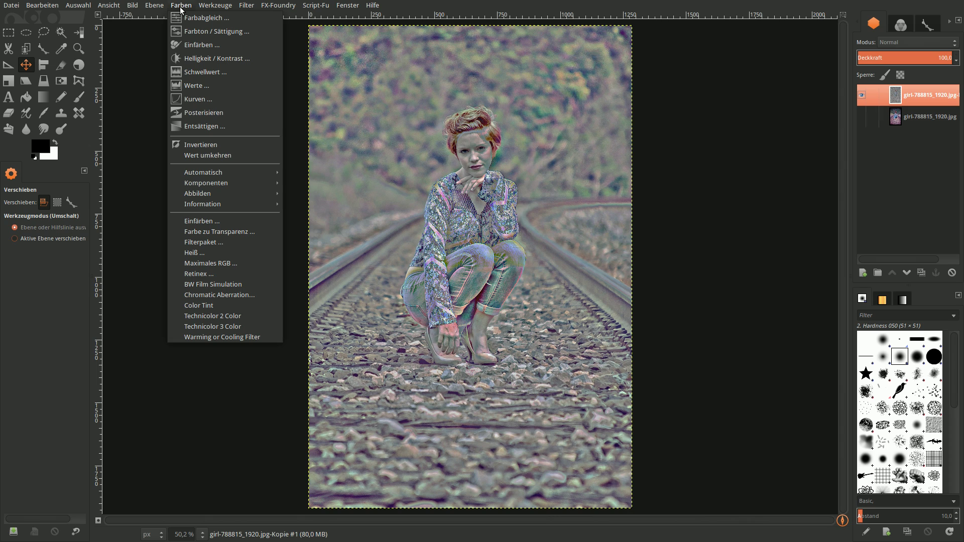
click(191, 32)
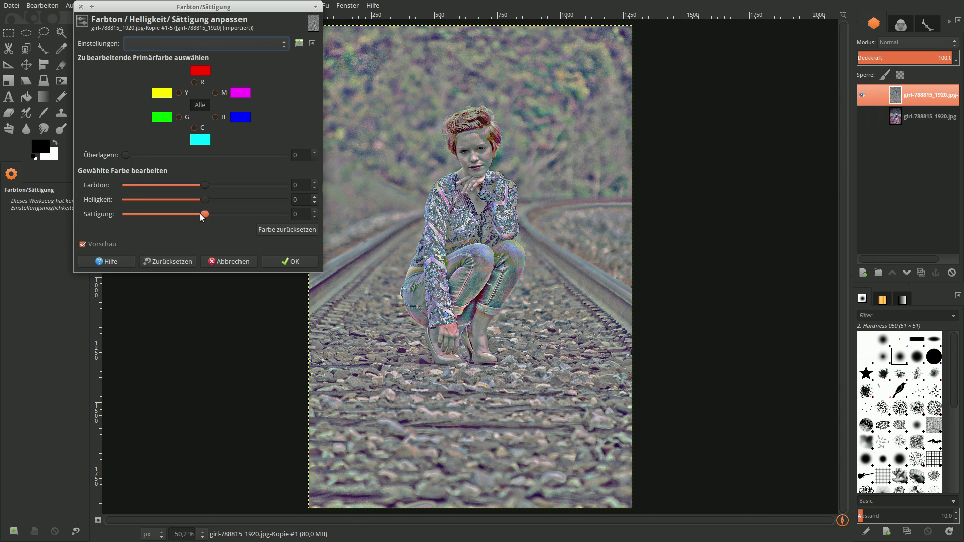
drag(205, 214, 101, 214)
click(286, 263)
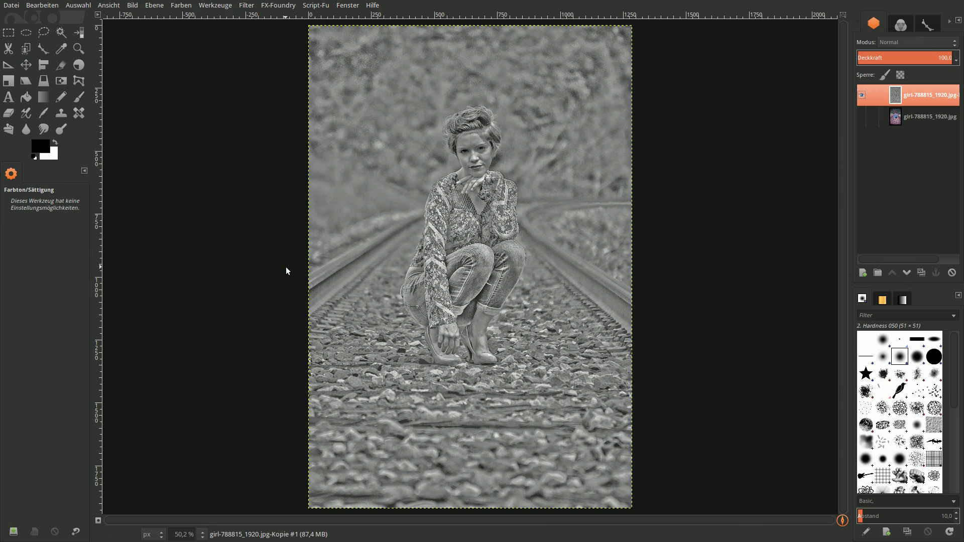
- Show and duplicate the original photo layer, hide the bottom copy, and select the top layer
click(861, 116)
click(904, 121)
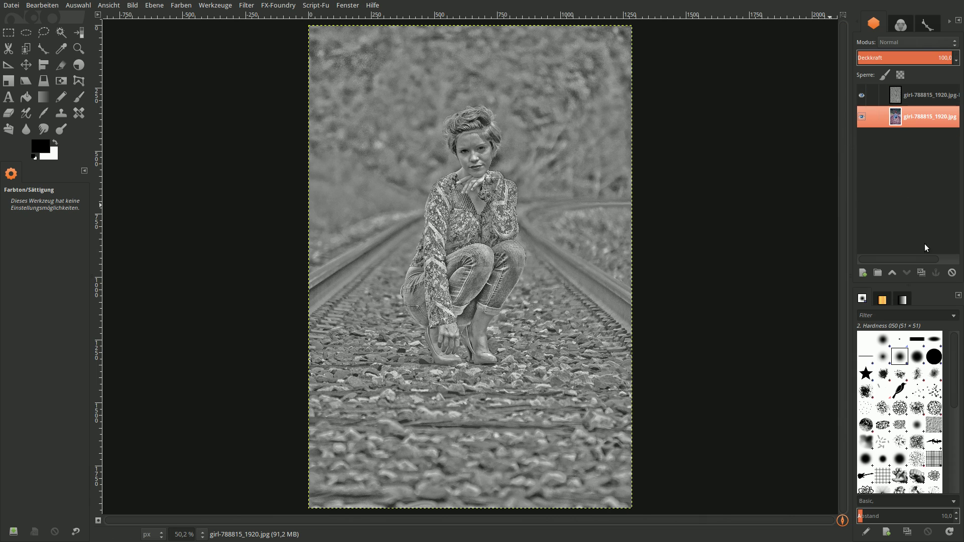
click(922, 272)
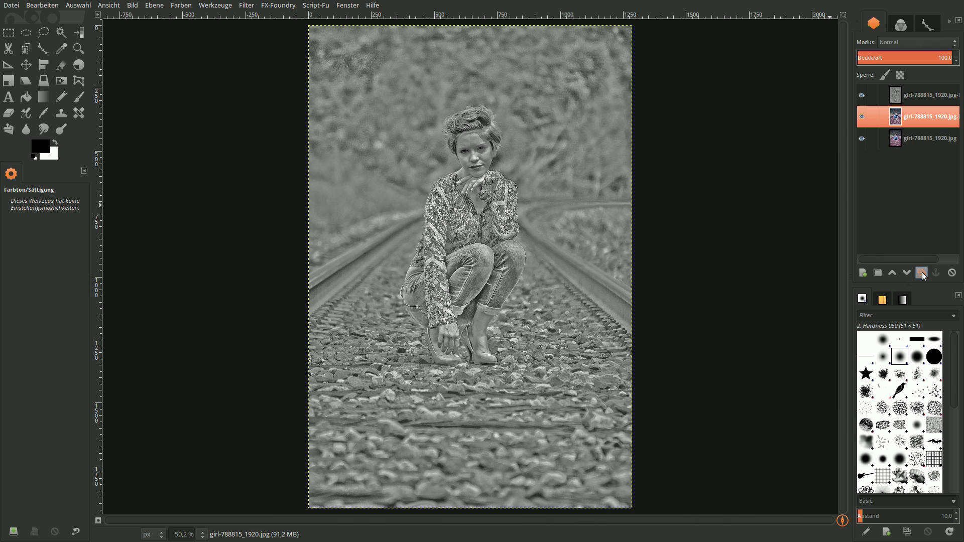
click(862, 139)
click(894, 98)
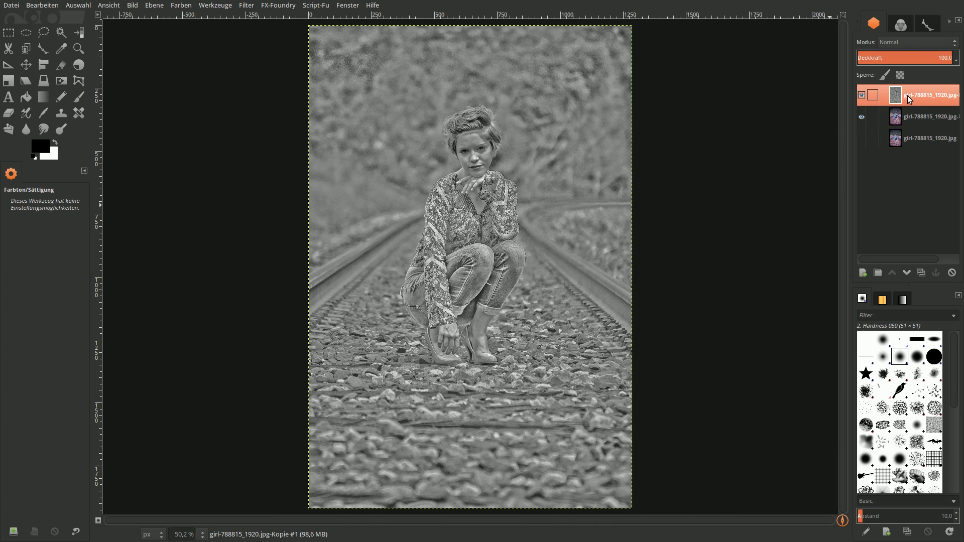
- Set the grey layer to Überlagern, merge it down, and toggle its visibility to compare
click(912, 44)
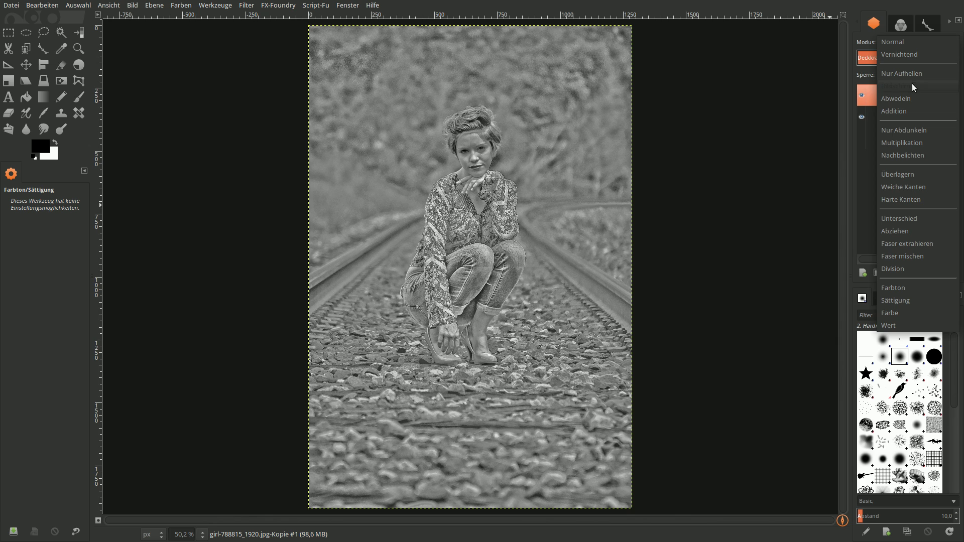
click(914, 175)
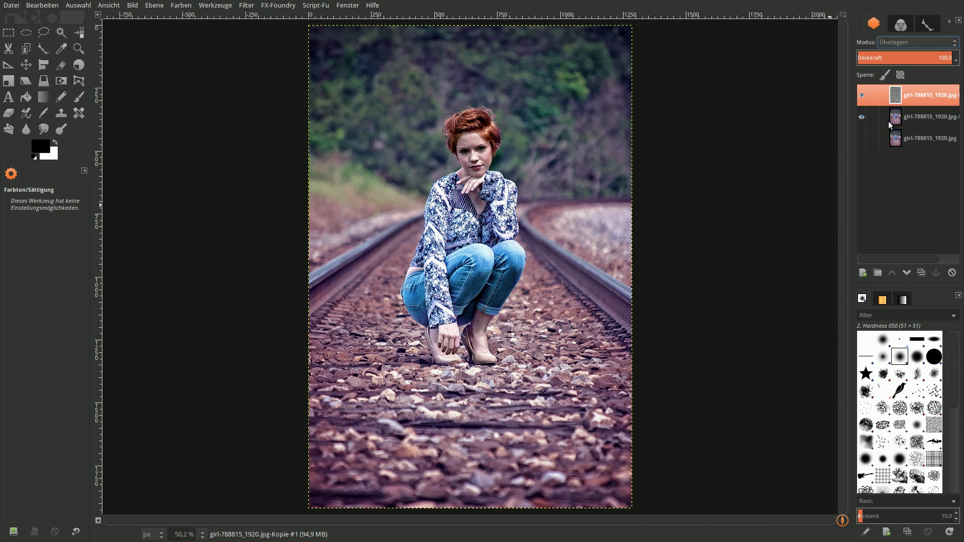
right_click(895, 98)
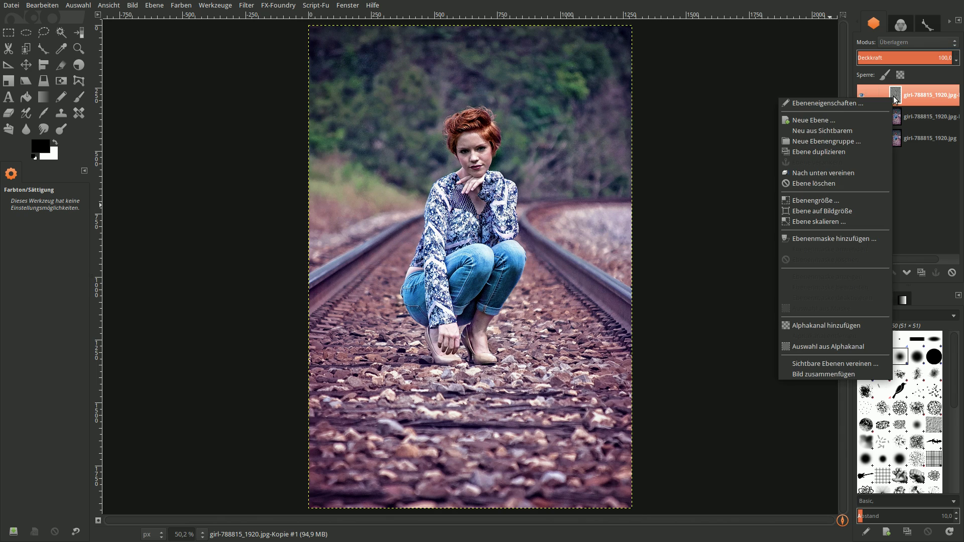
click(848, 172)
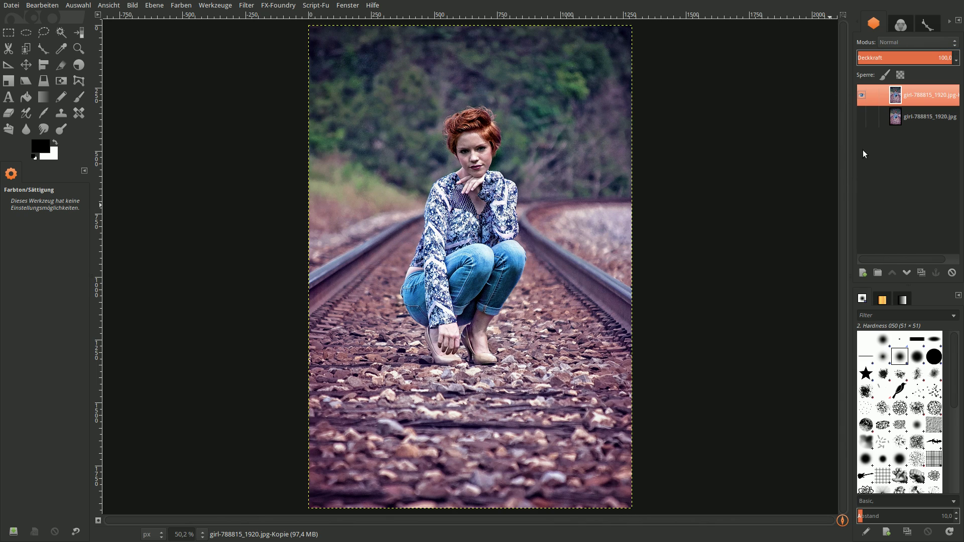
click(862, 95)
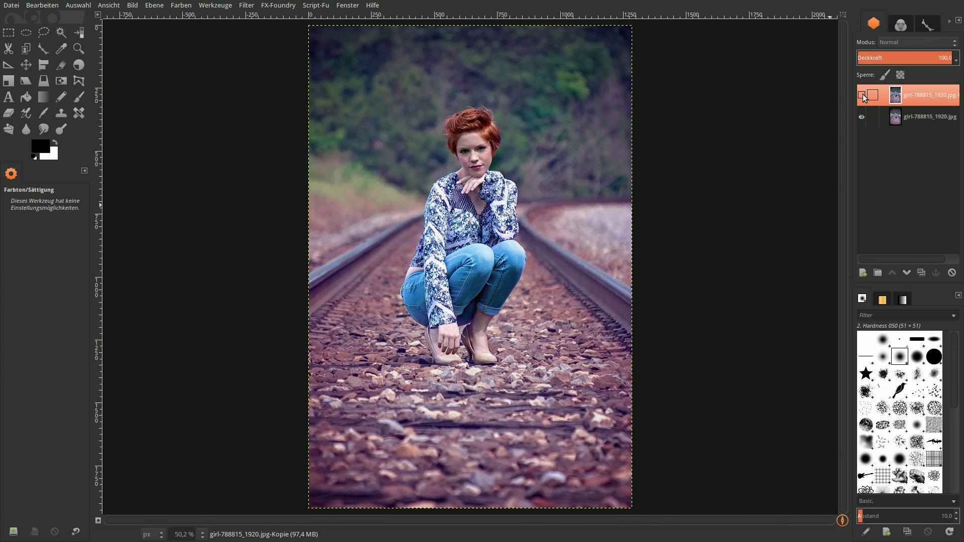
click(862, 95)
click(862, 95)
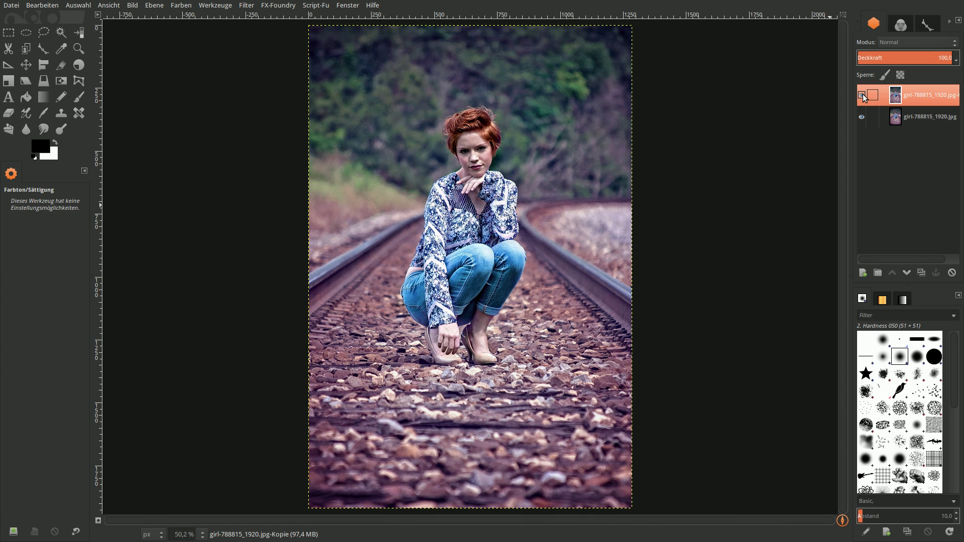
click(862, 95)
- Hide the bottom layer, duplicate the top one, and lower its Levels white input to 235
click(862, 117)
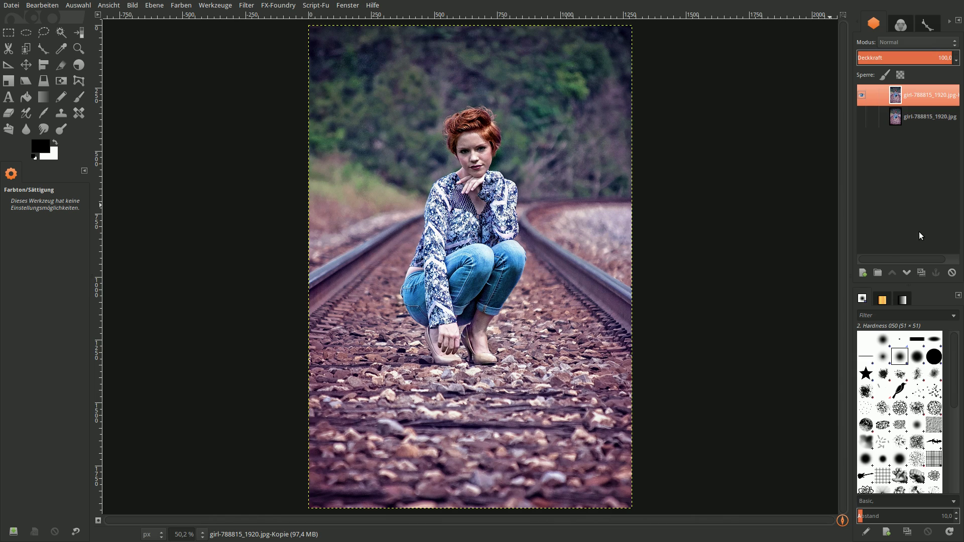
click(919, 273)
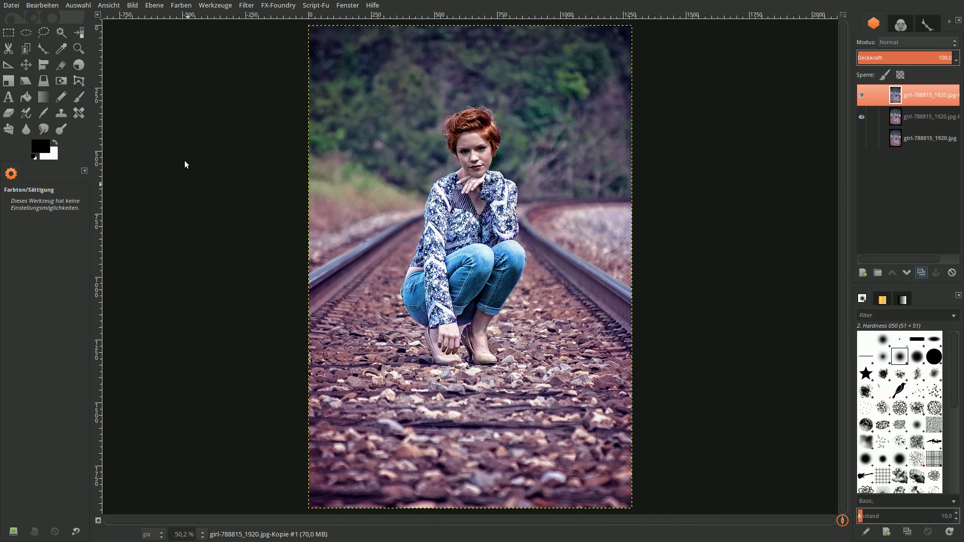
click(180, 6)
click(194, 87)
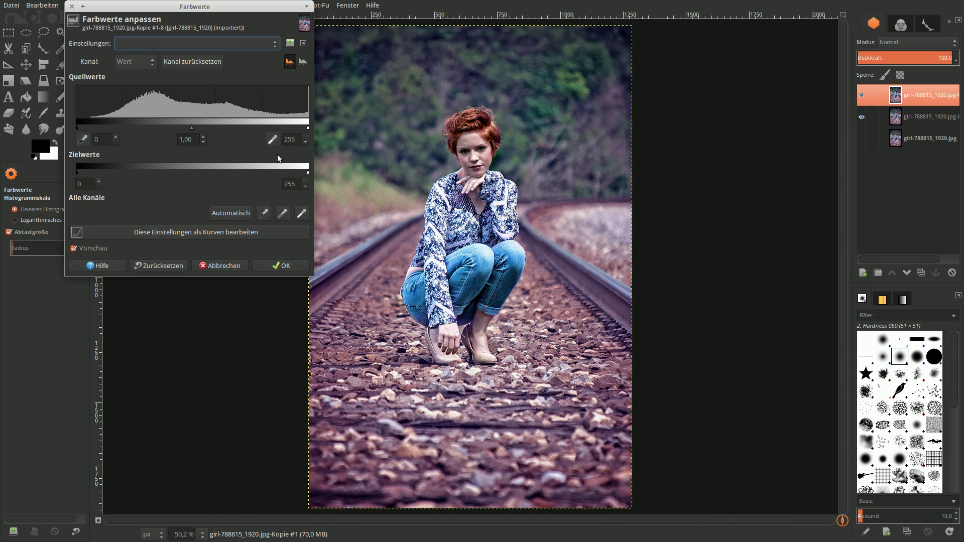
double_click(299, 140)
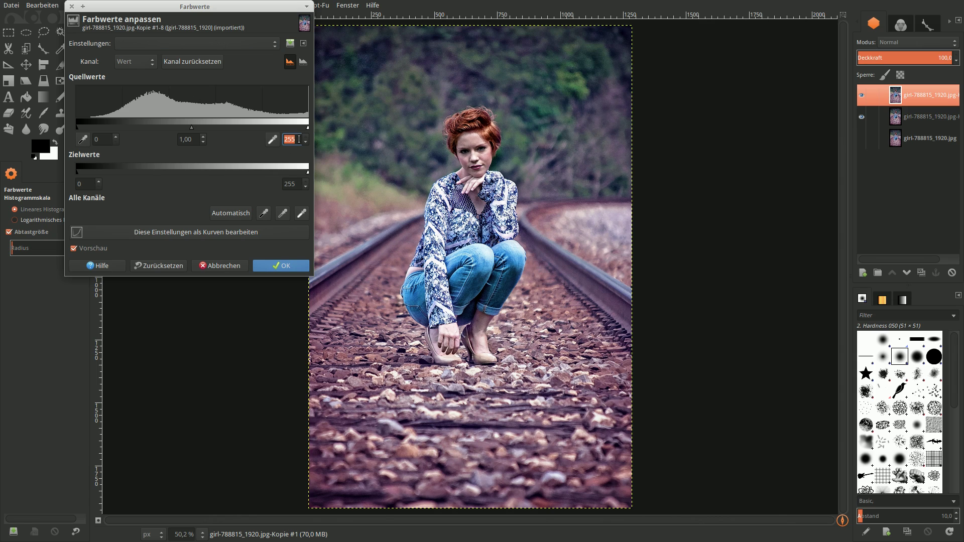
text(235)
key(Return)
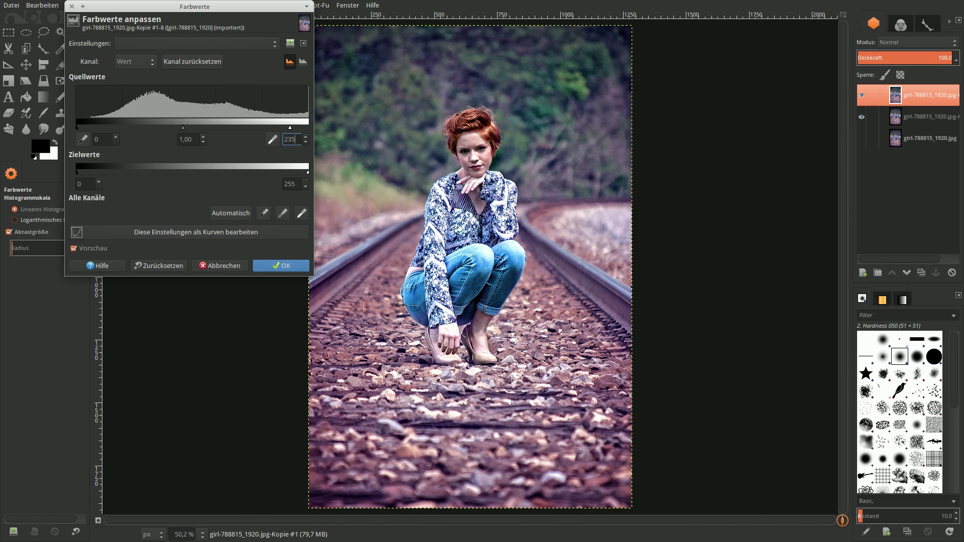
click(284, 266)
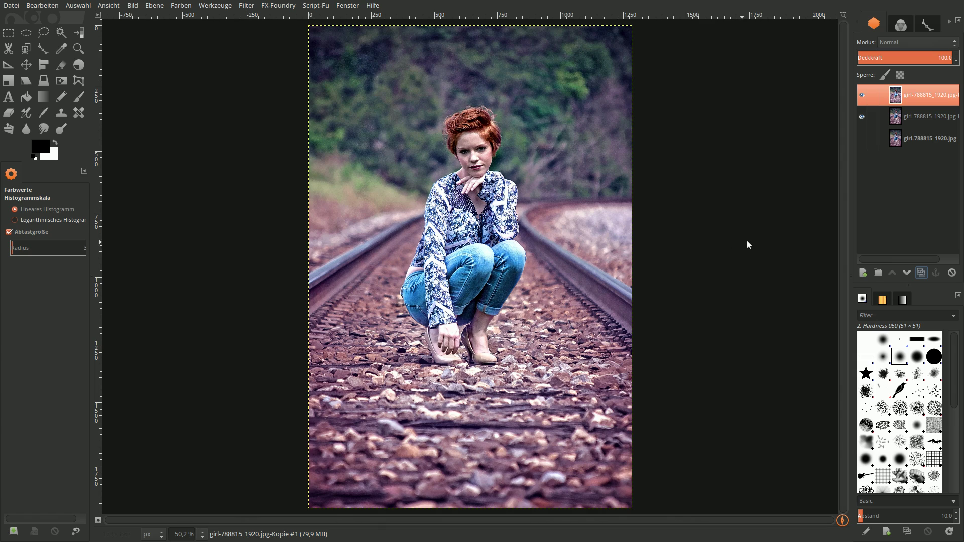
- Duplicate the brightened layer, set the copy to Weiche Kanten, and merge it down
click(925, 275)
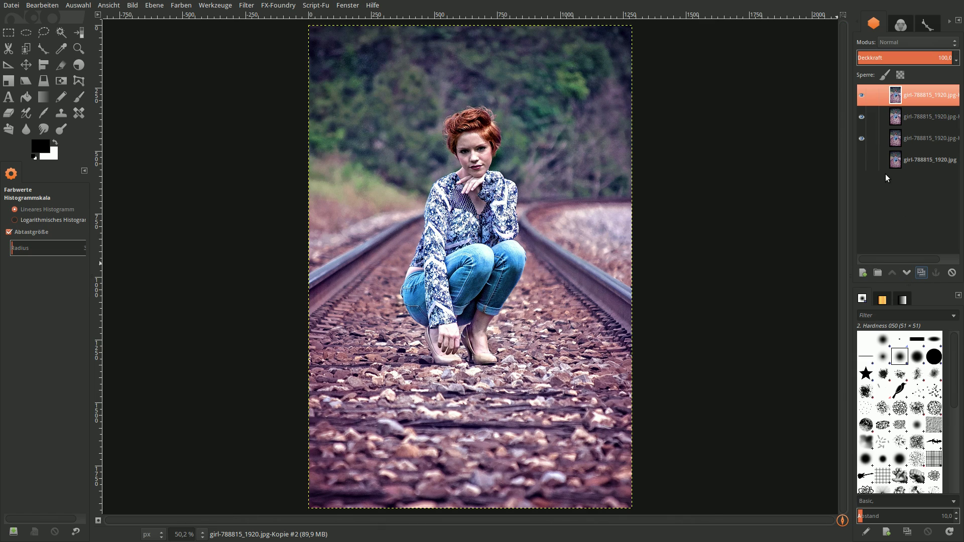
click(864, 138)
click(913, 38)
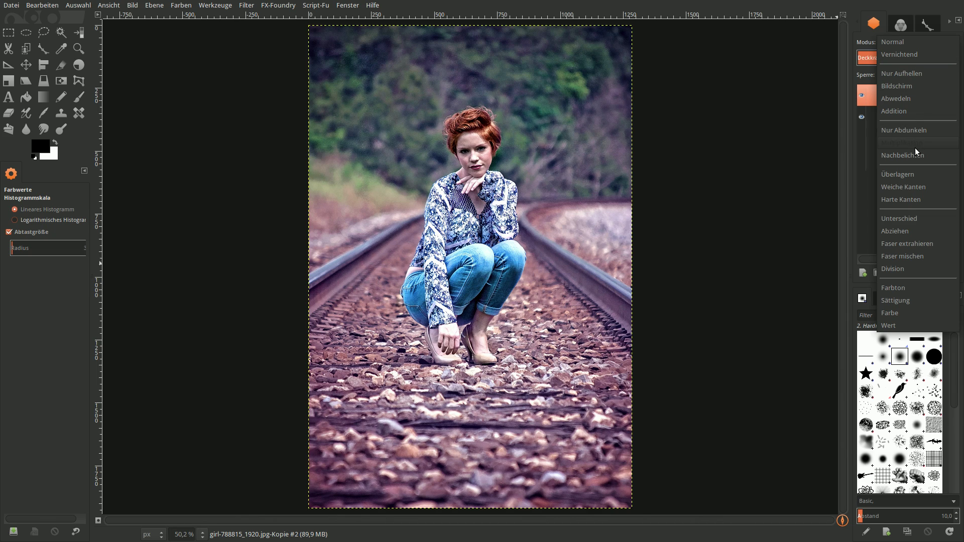
click(914, 184)
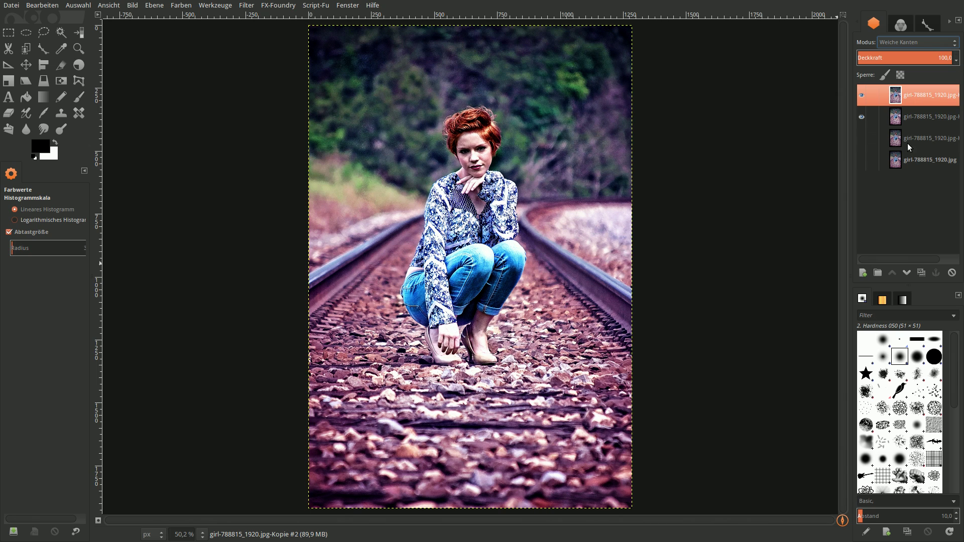
right_click(895, 94)
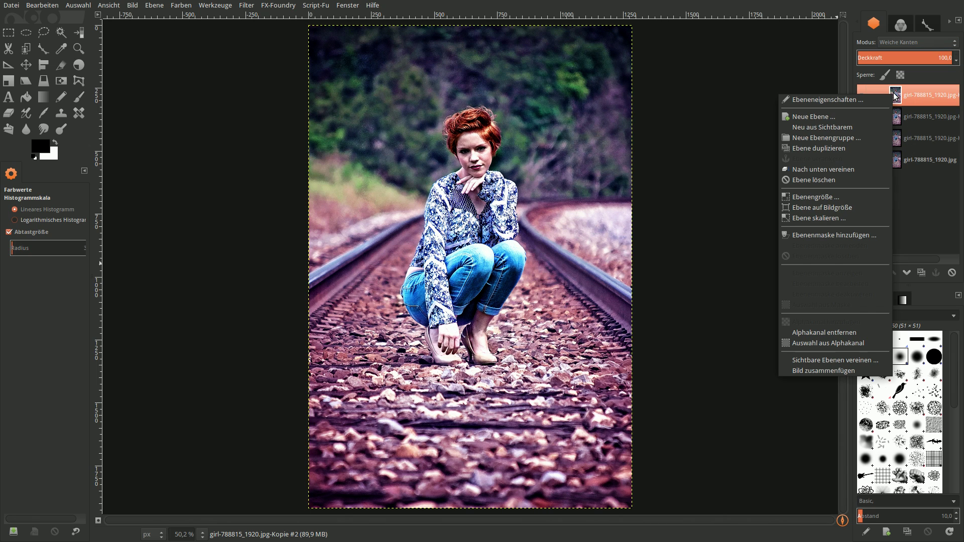
click(866, 169)
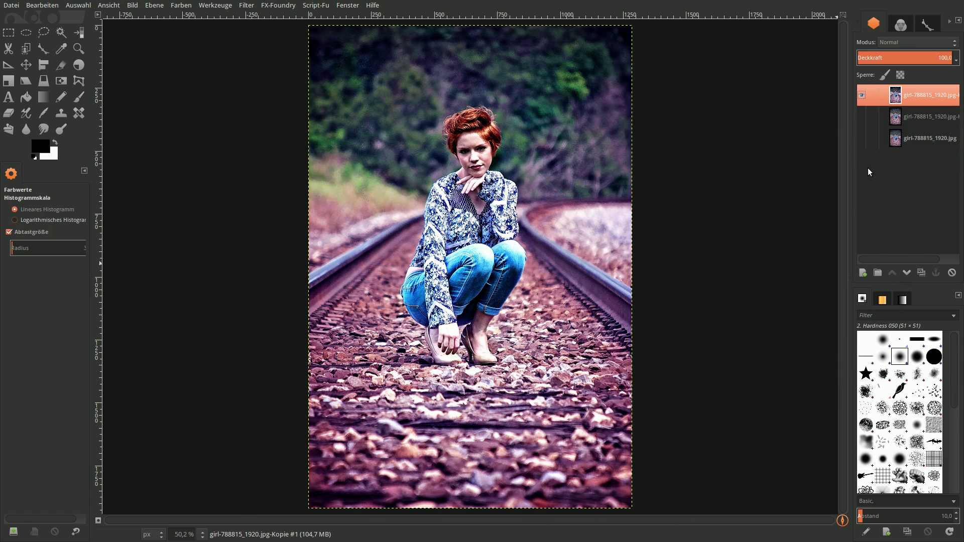
- Add a transparent layer and fill it with navy foreground colour 070142
click(863, 273)
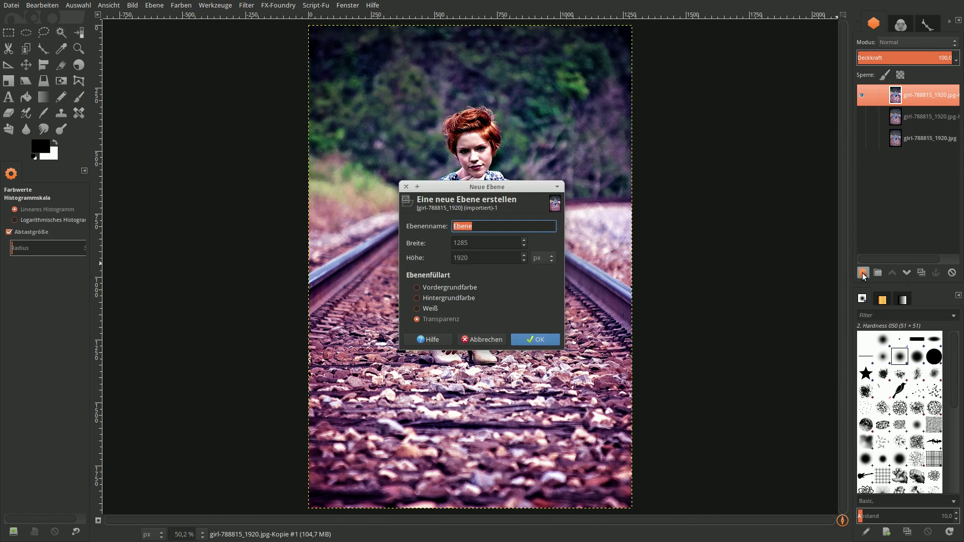
click(538, 340)
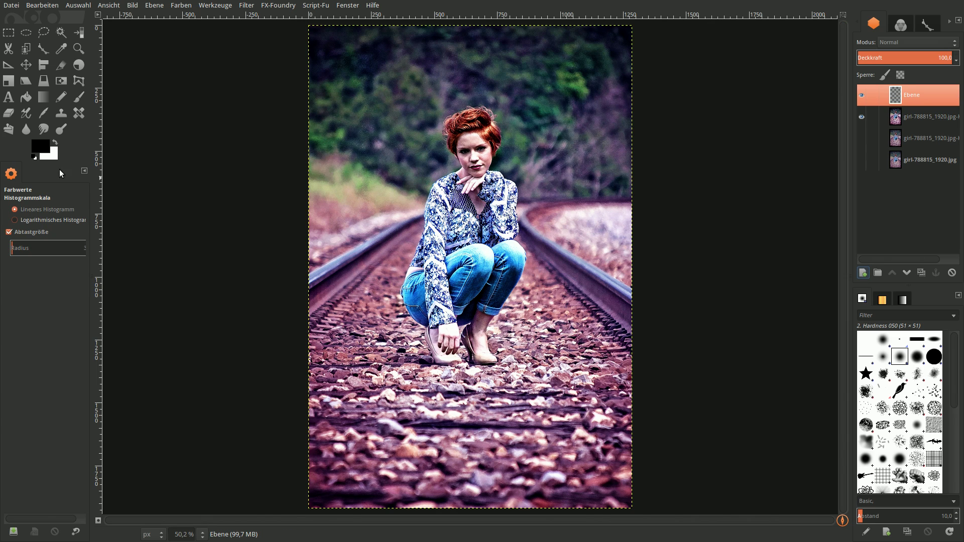
click(41, 149)
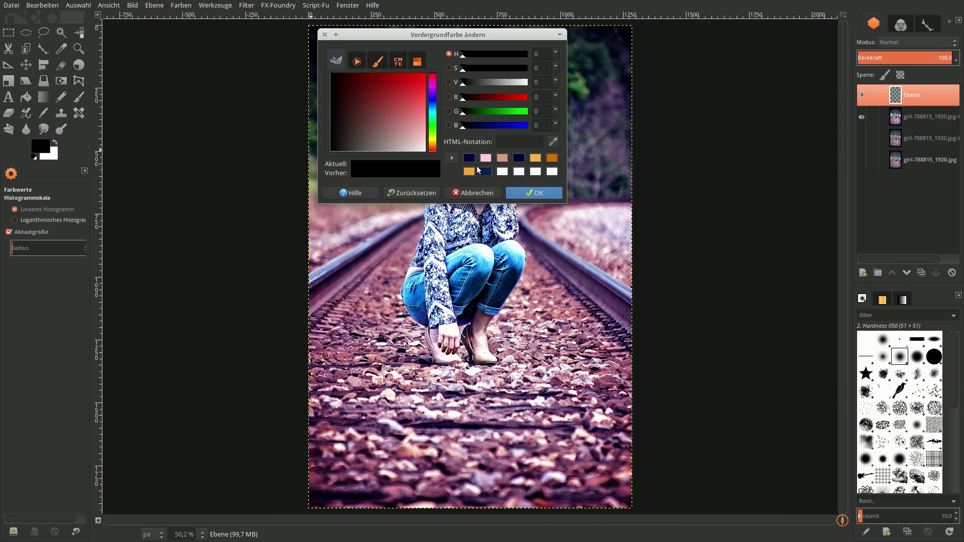
click(518, 158)
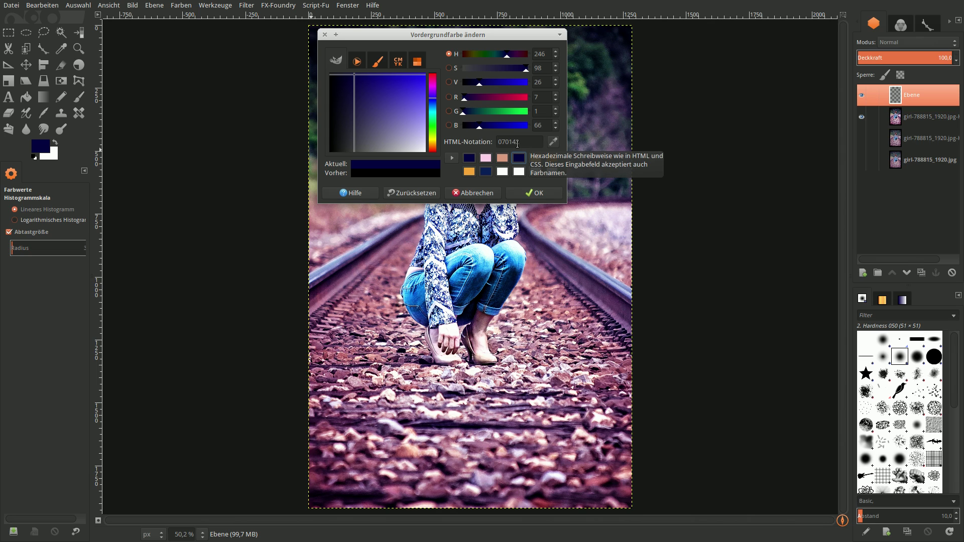
click(544, 195)
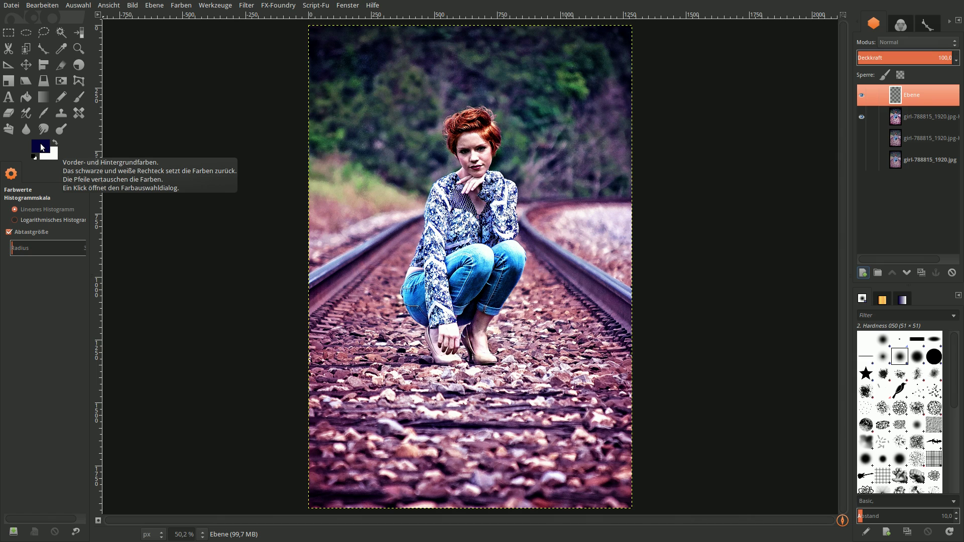
drag(50, 154, 387, 200)
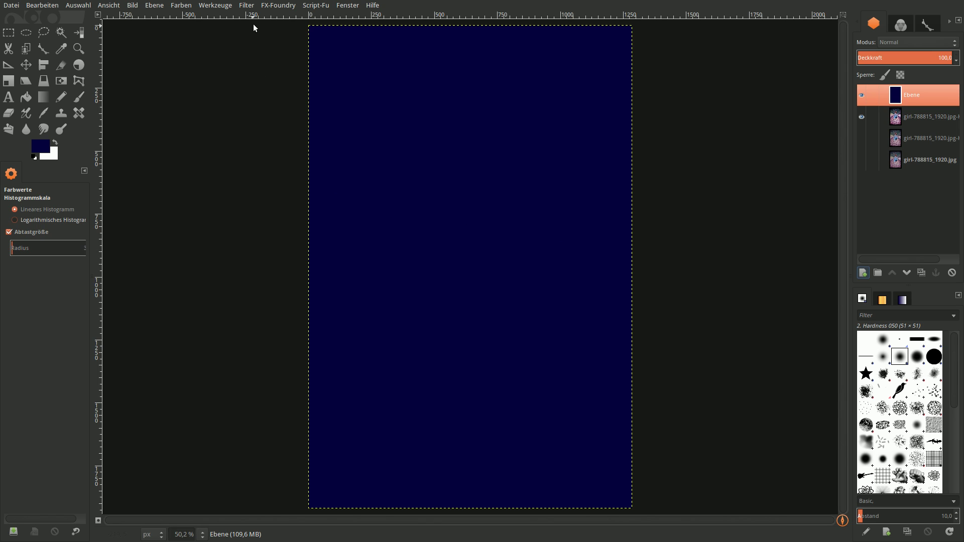
- Blend the navy layer with the photo using G'MIC Blend [standard] in Exclusion mode
click(248, 5)
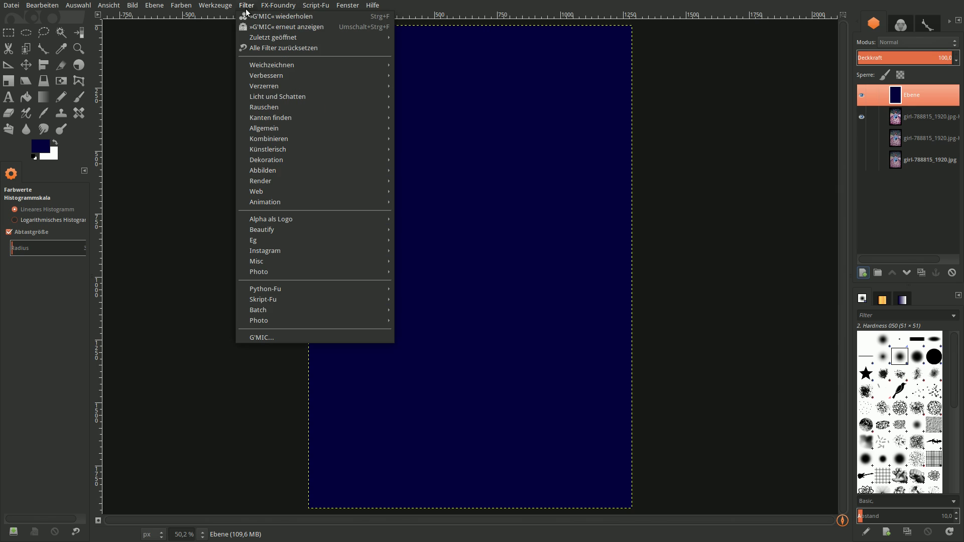
click(265, 30)
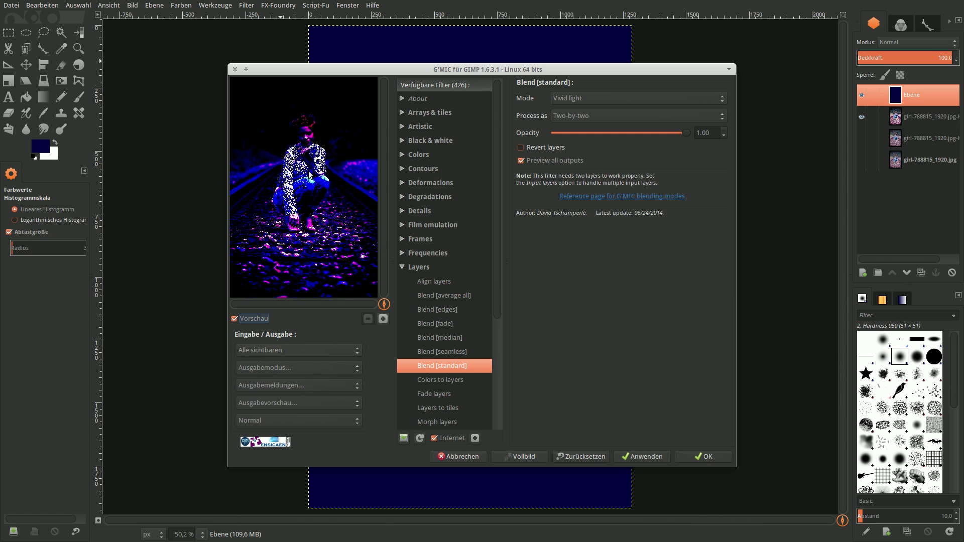
click(599, 97)
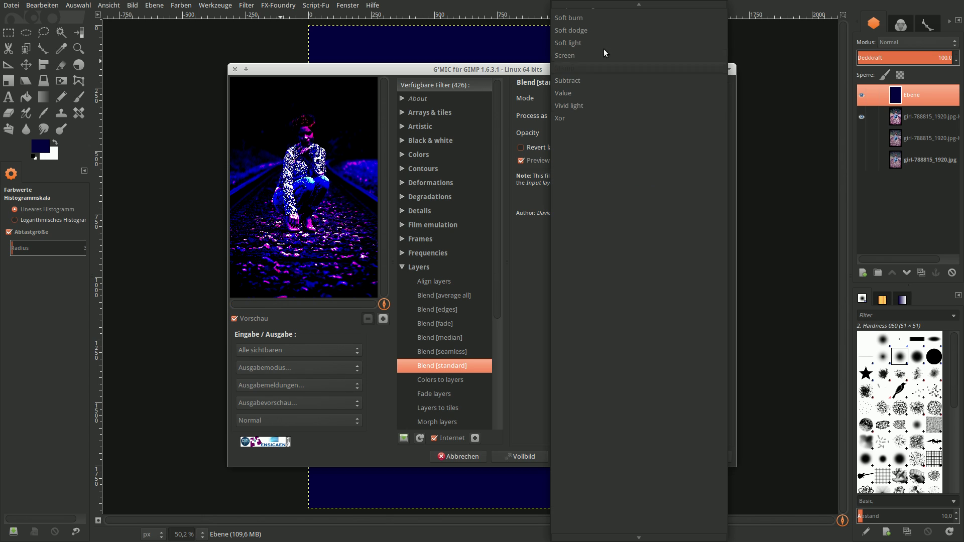
scroll(608, 75, up, 10)
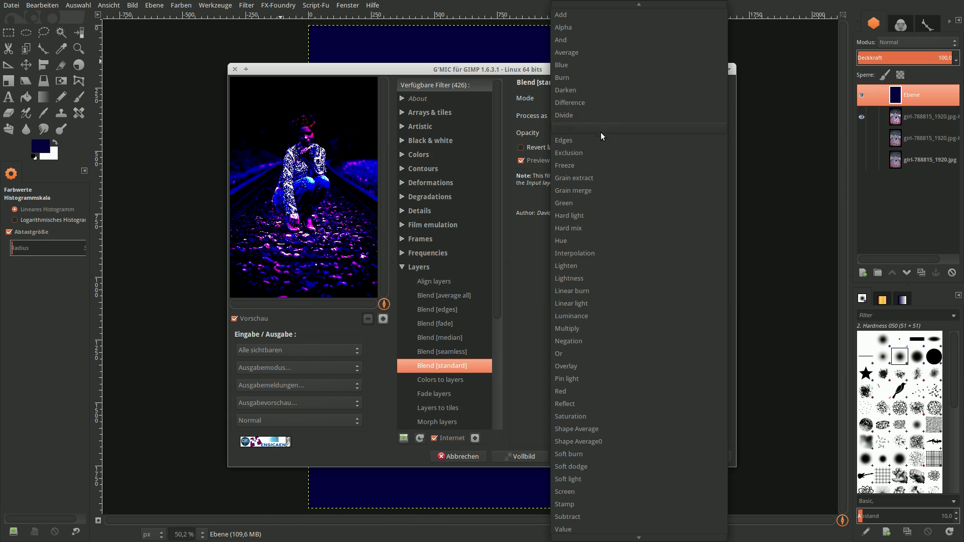
click(598, 151)
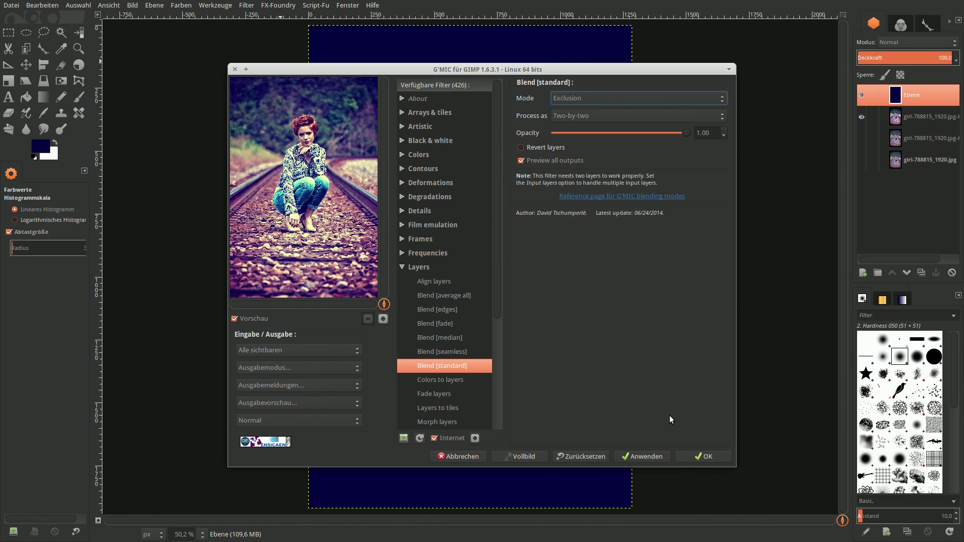
click(692, 457)
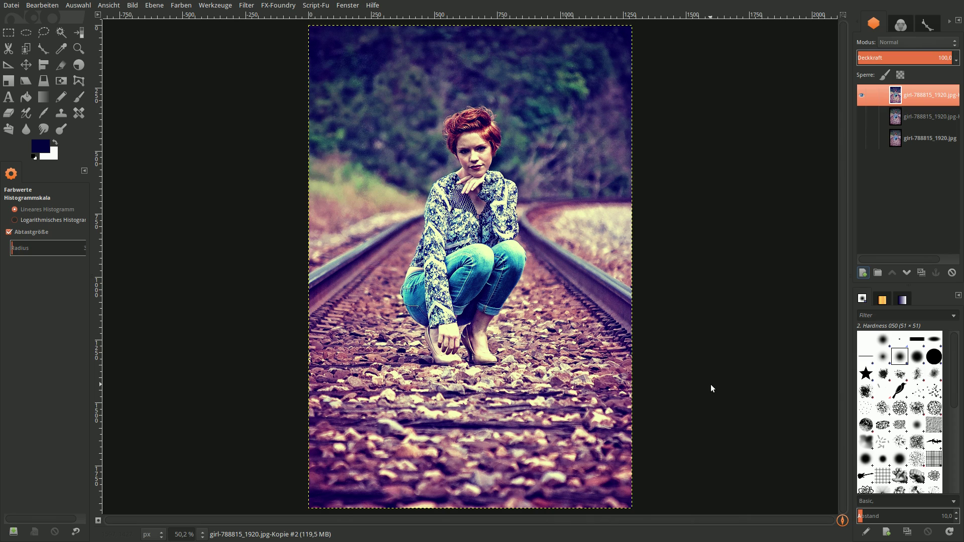
- Apply Levels with the shadow input raised from 0 to 11
click(181, 5)
click(202, 85)
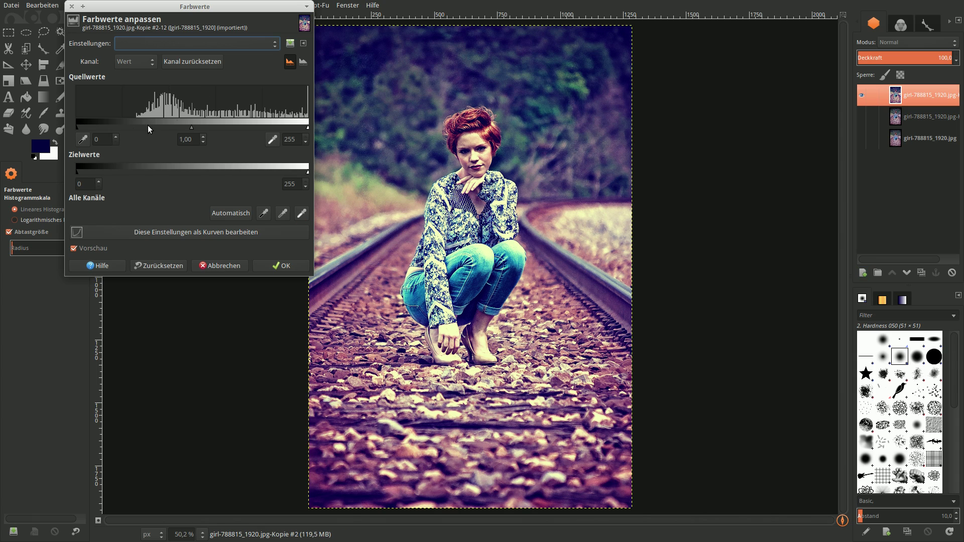
double_click(100, 140)
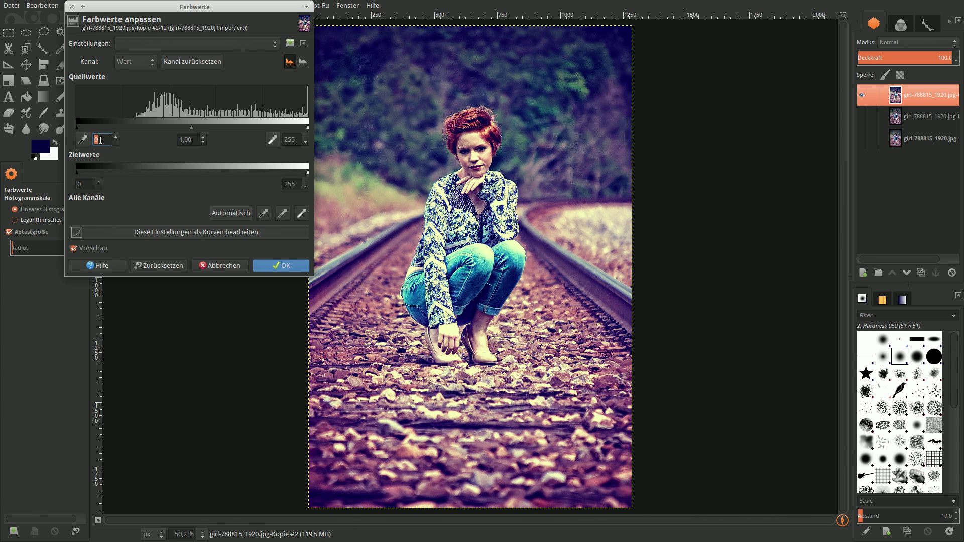
text(11)
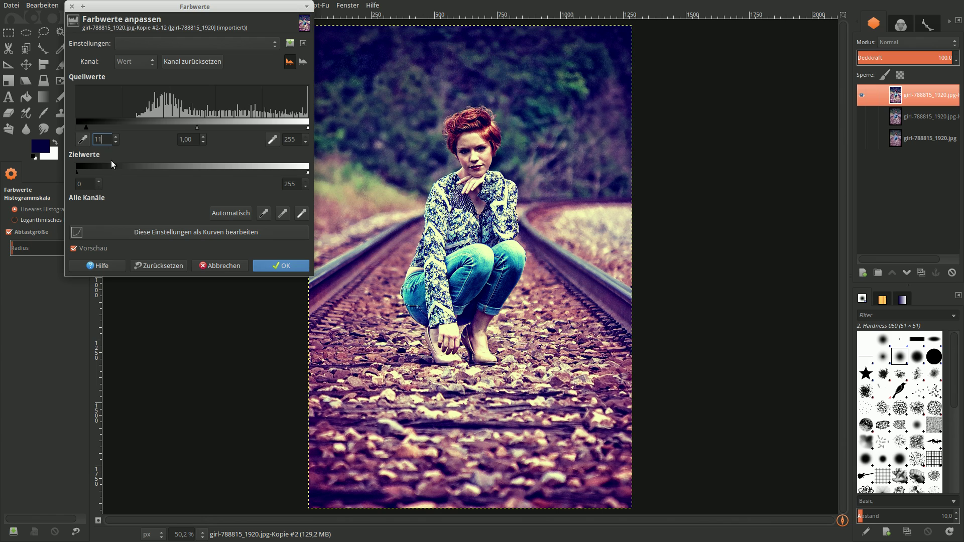
click(277, 268)
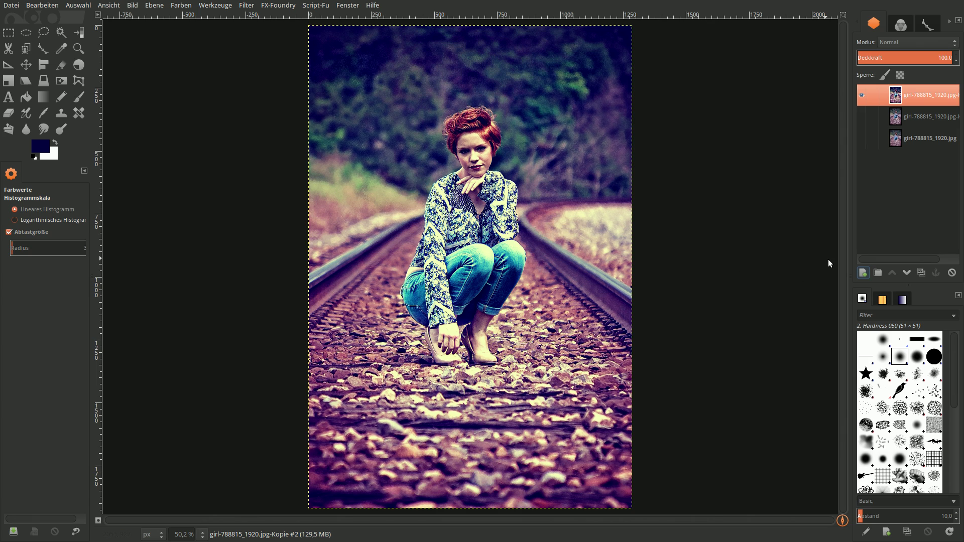
- Add a transparent layer and fill it with salmon de9b82
click(864, 273)
click(534, 339)
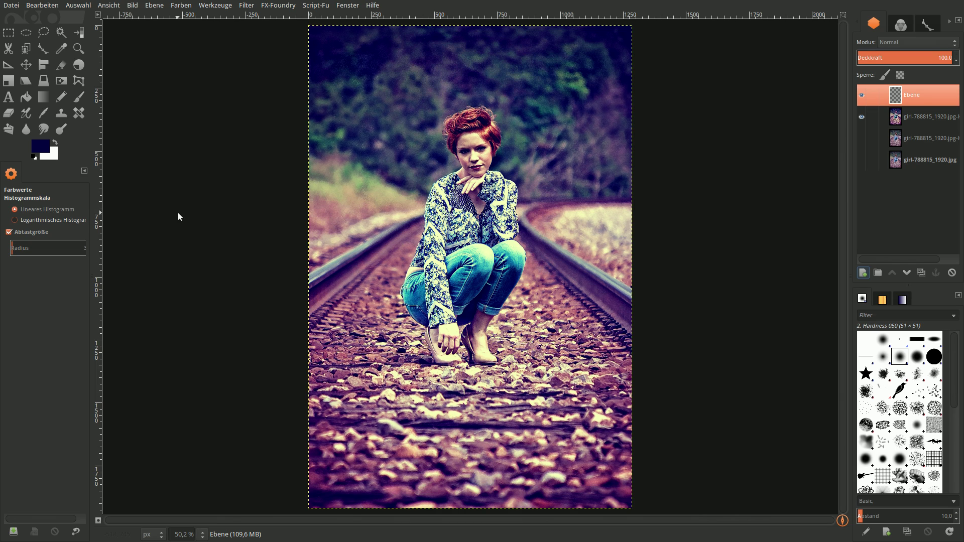
click(44, 146)
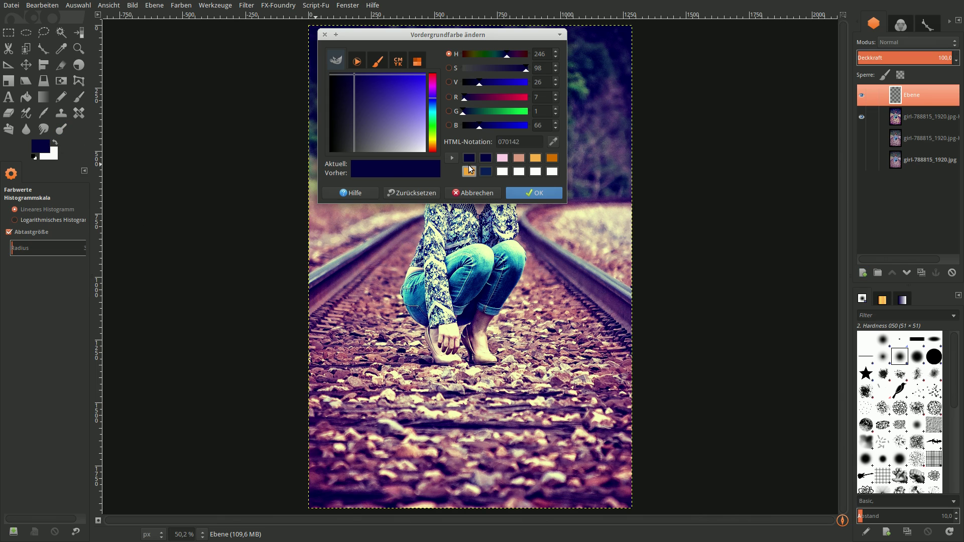
click(520, 158)
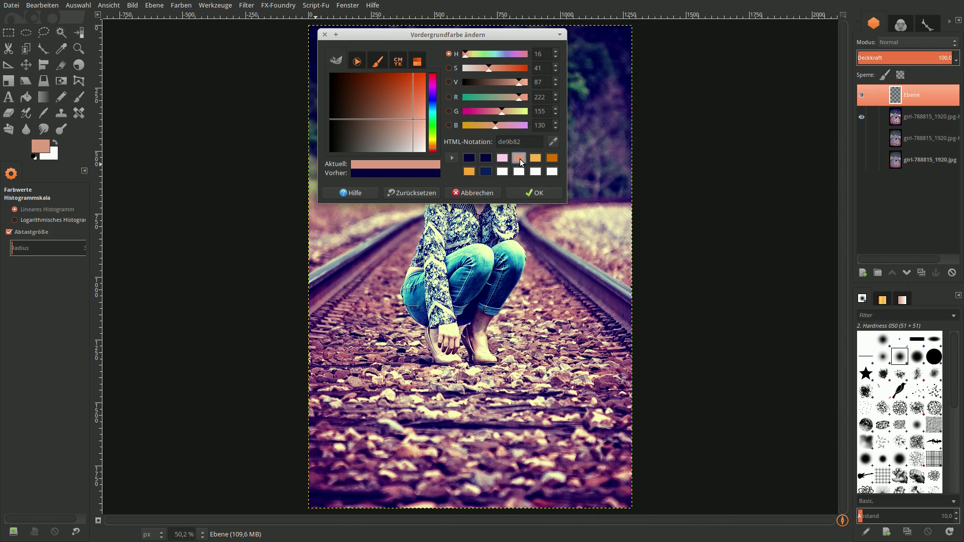
click(534, 191)
drag(44, 153, 496, 221)
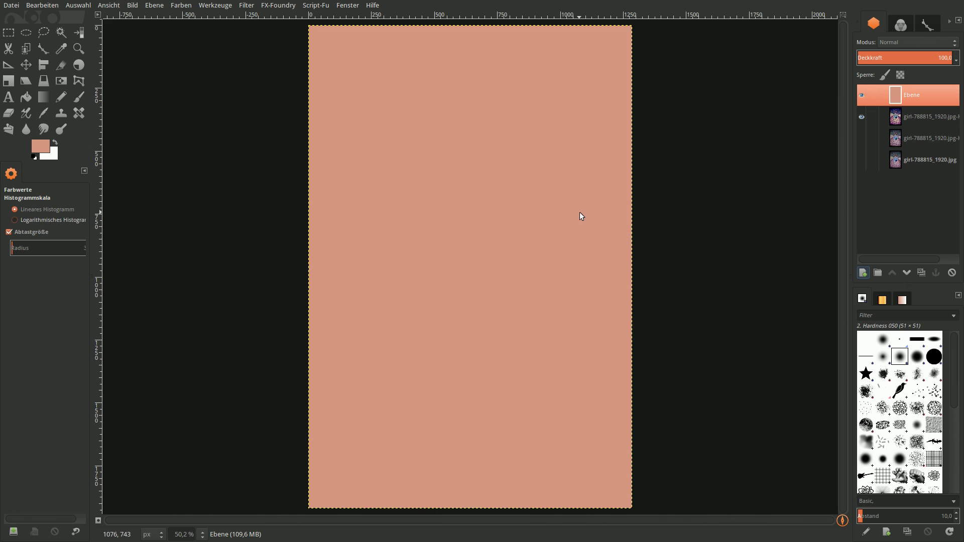
- Set the salmon layer to Weiche Kanten mode at 75% opacity
click(933, 42)
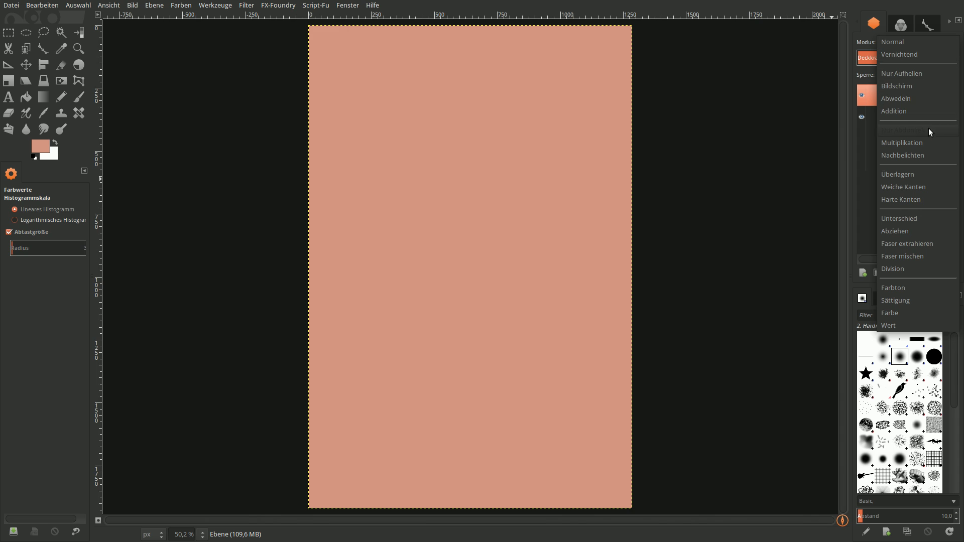
click(917, 188)
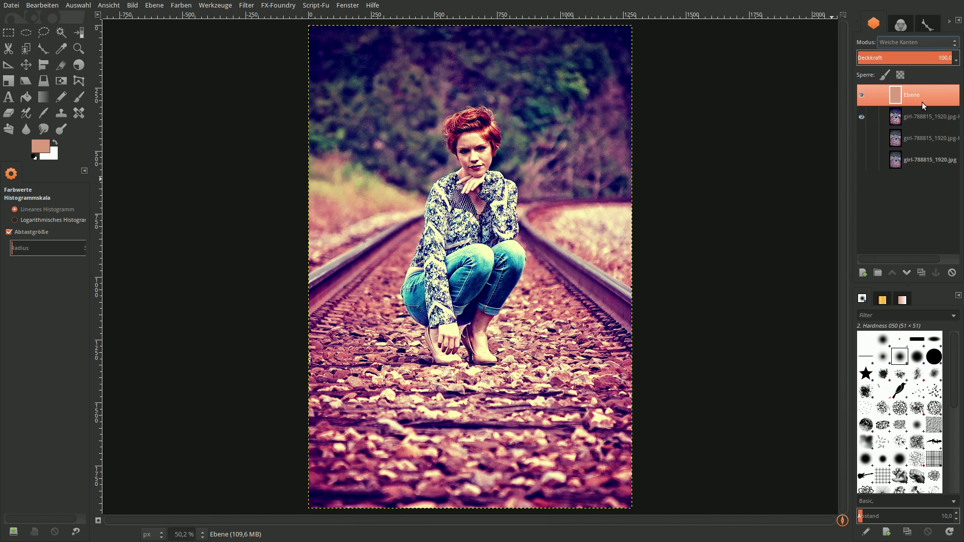
click(945, 57)
text(75)
key(Return)
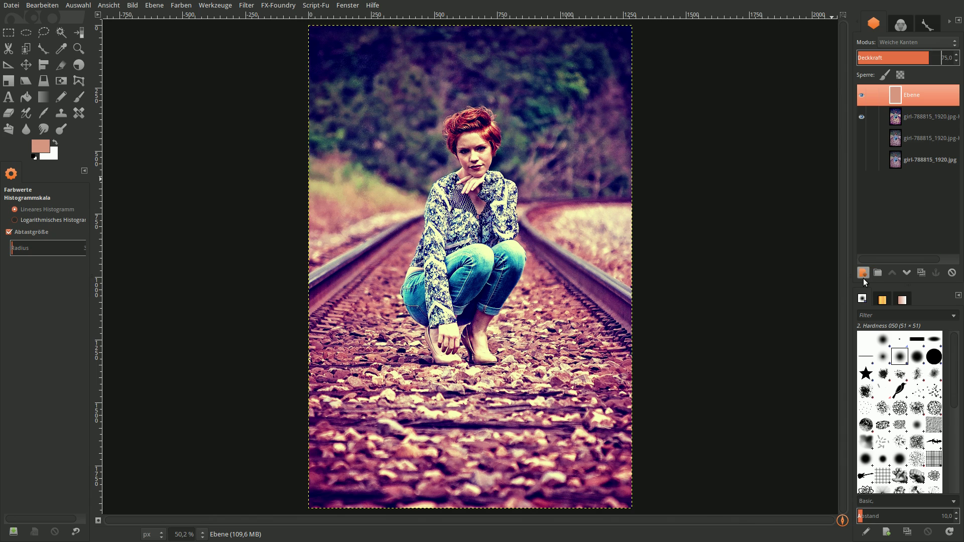
- Add another transparent layer and fill it with pale pink fed1eb
click(863, 273)
click(525, 339)
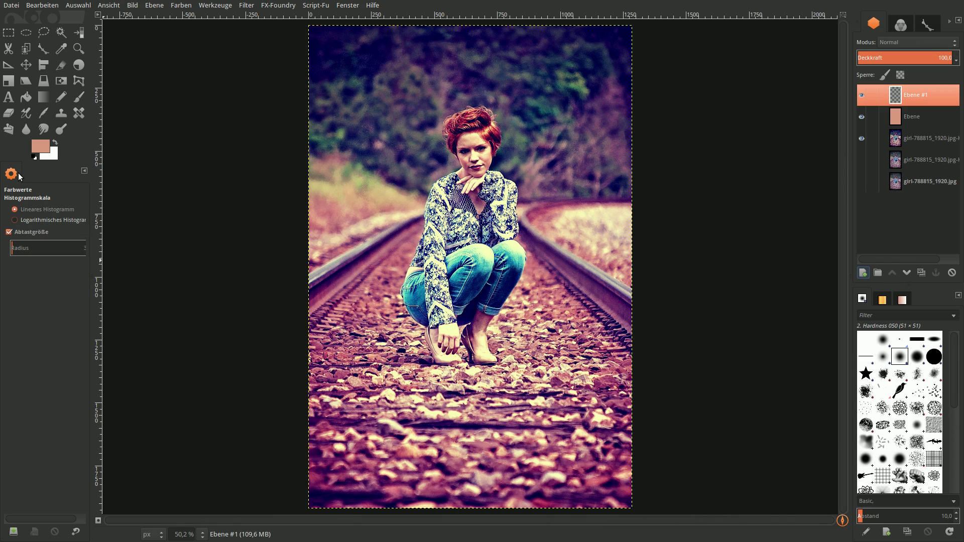
click(40, 147)
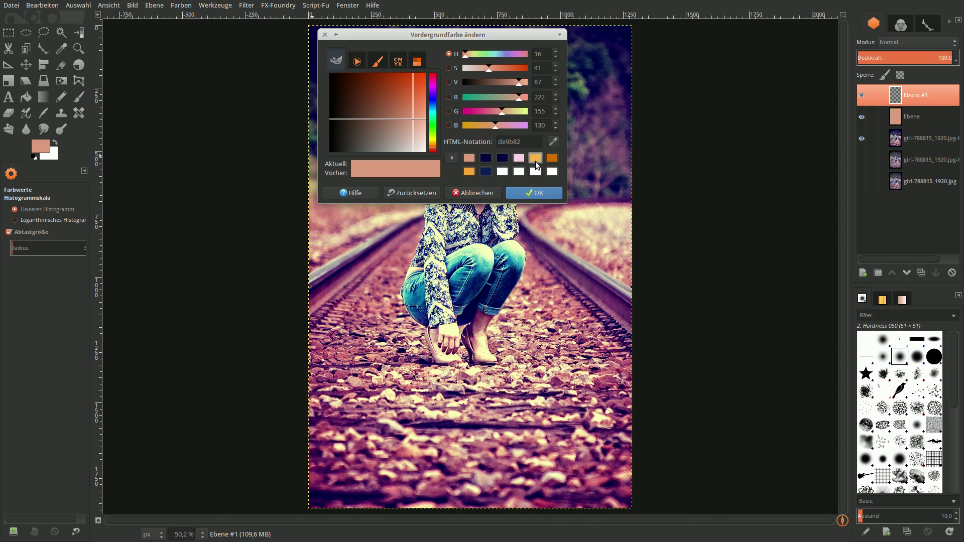
click(525, 161)
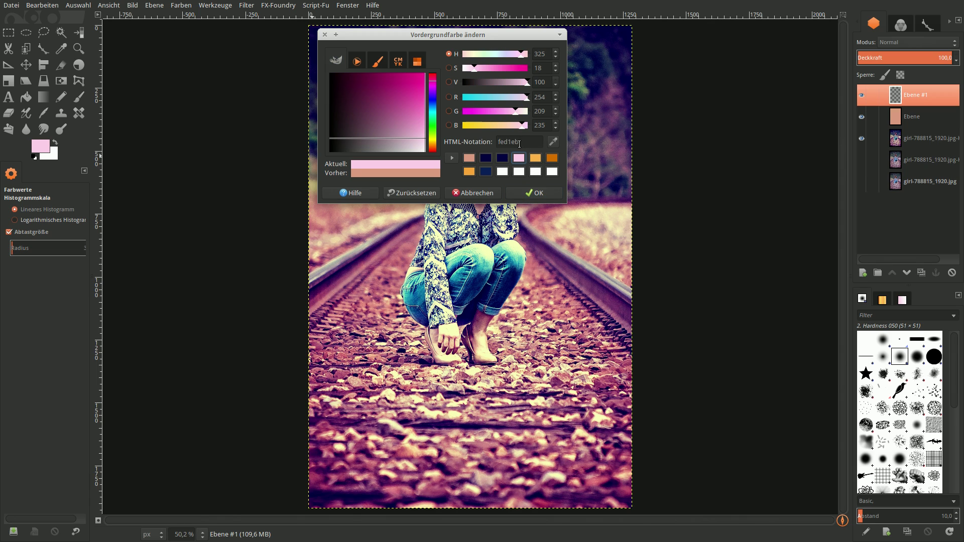
click(541, 193)
drag(45, 139, 404, 201)
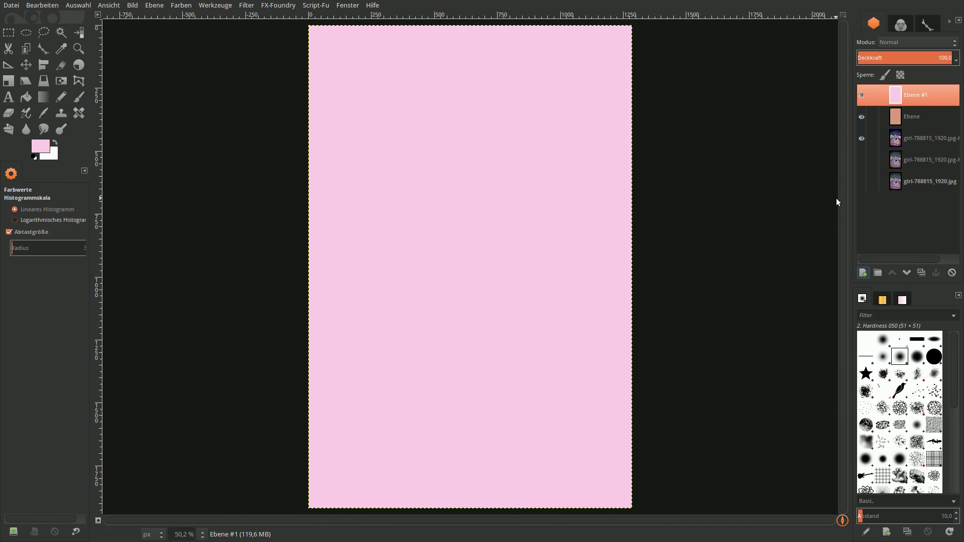
- Give the pink layer 50% opacity and Weiche Kanten blend mode
click(934, 61)
text(50)
key(Return)
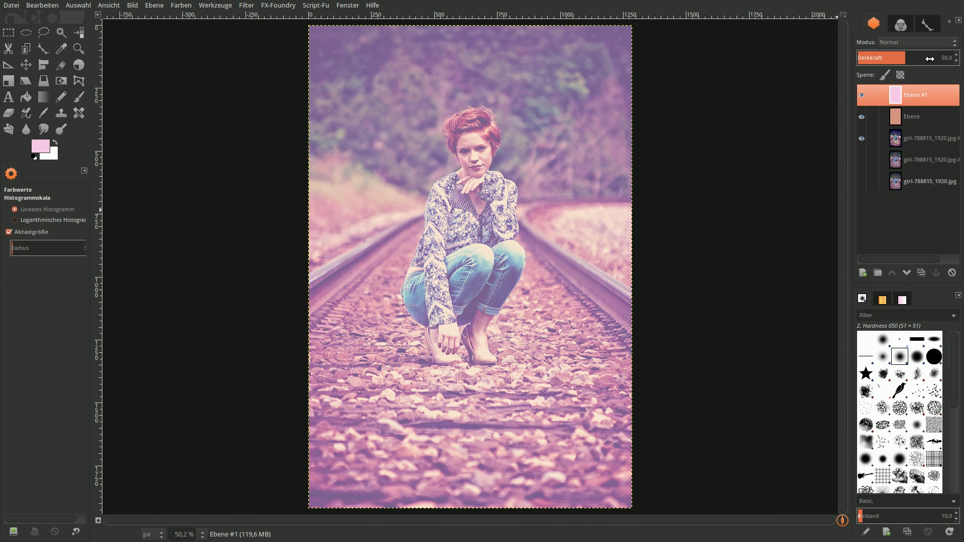
click(936, 42)
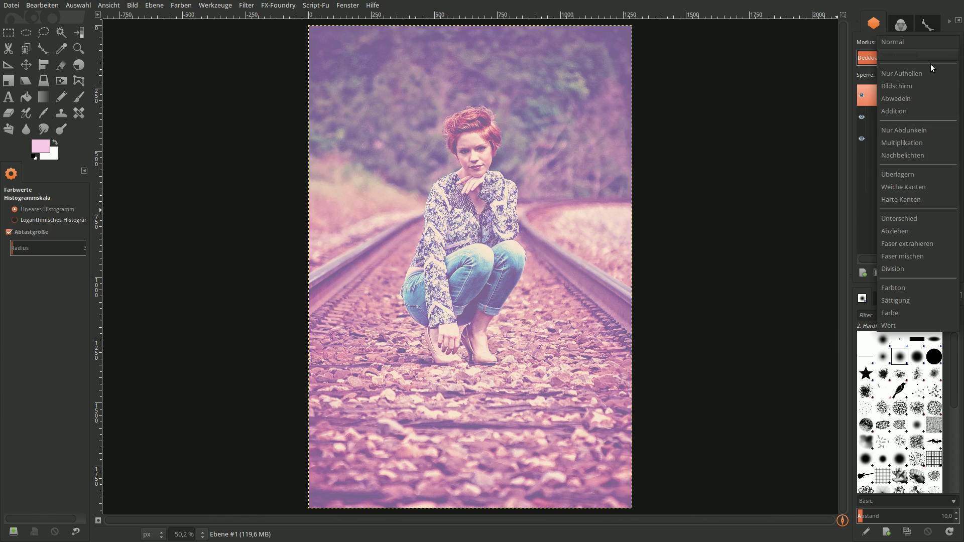
click(917, 187)
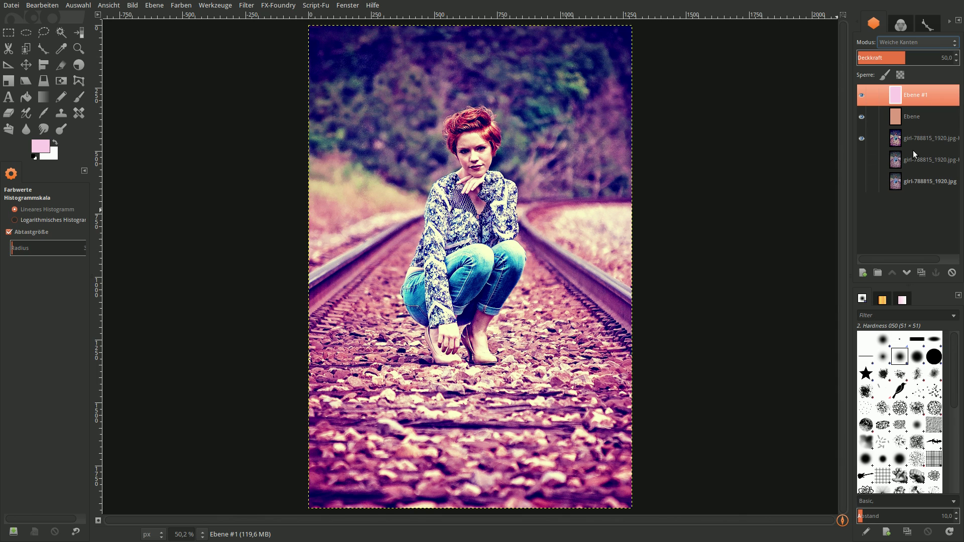
- Merge all visible layers into one
right_click(903, 95)
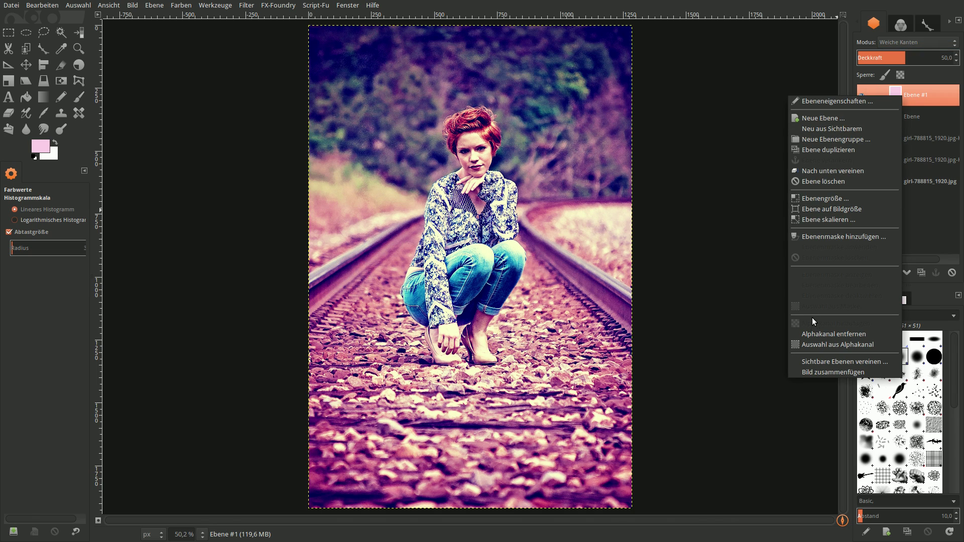
click(840, 361)
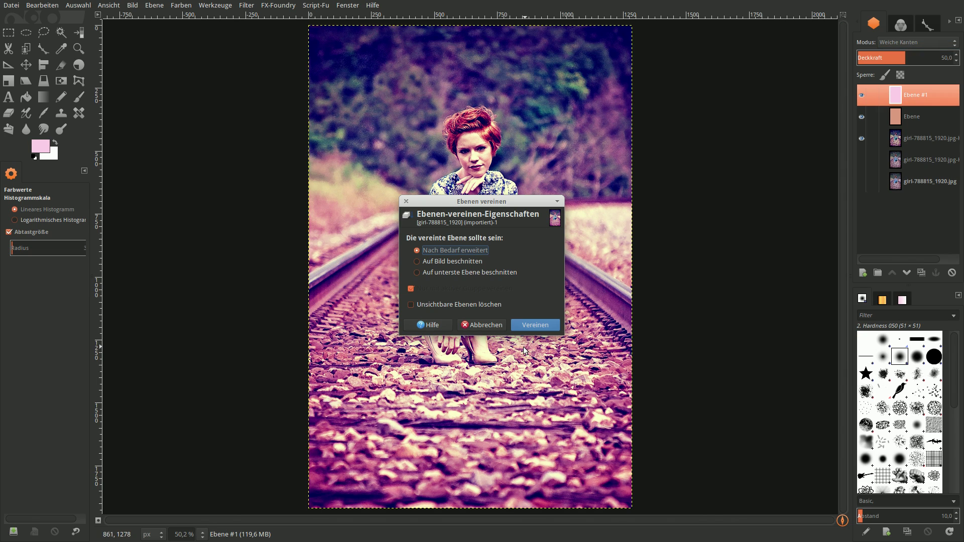
click(530, 328)
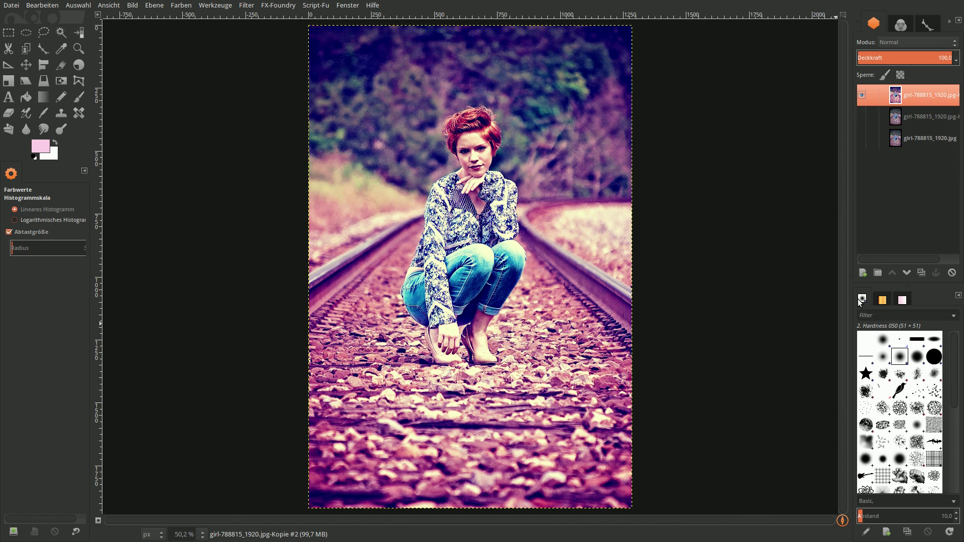
- Add a transparent layer and fill it solid with dark navy 070044
click(862, 278)
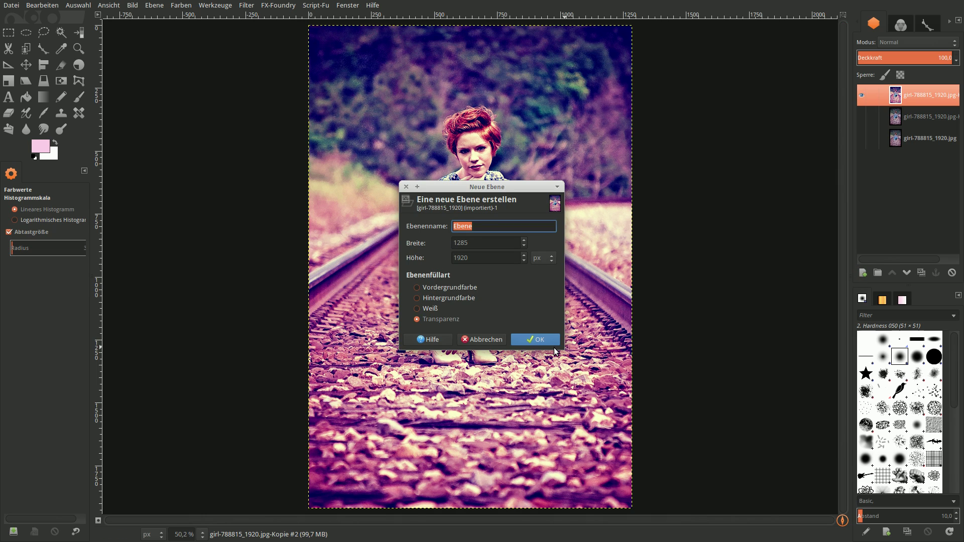
click(538, 340)
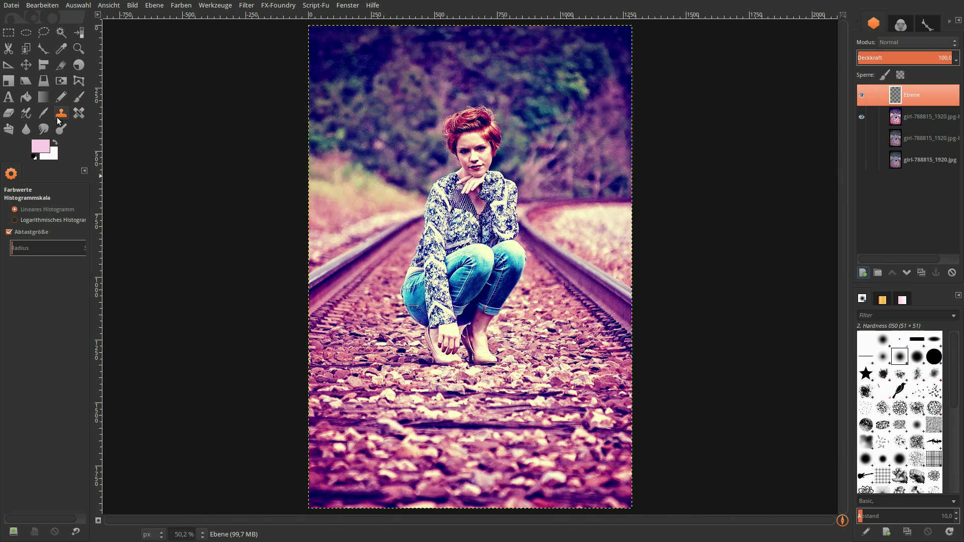
click(40, 151)
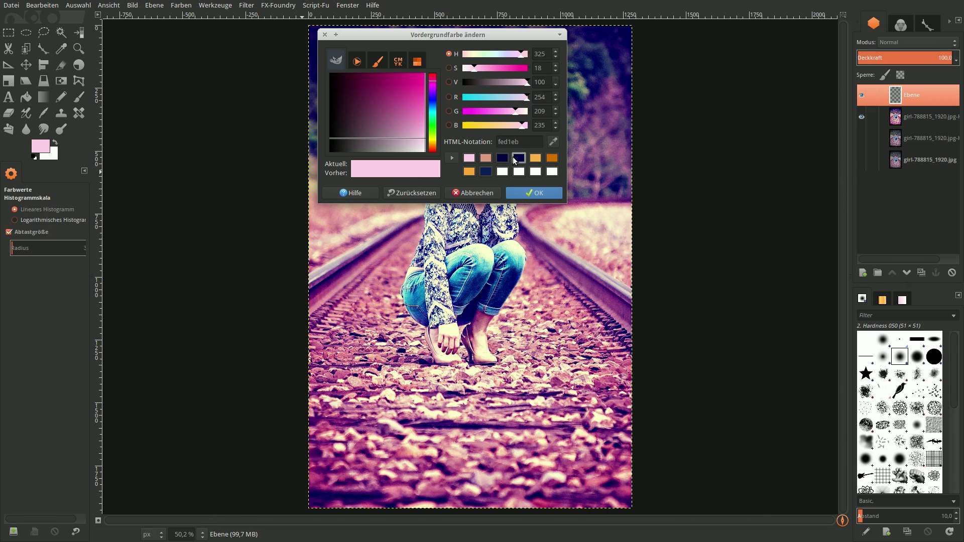
click(500, 162)
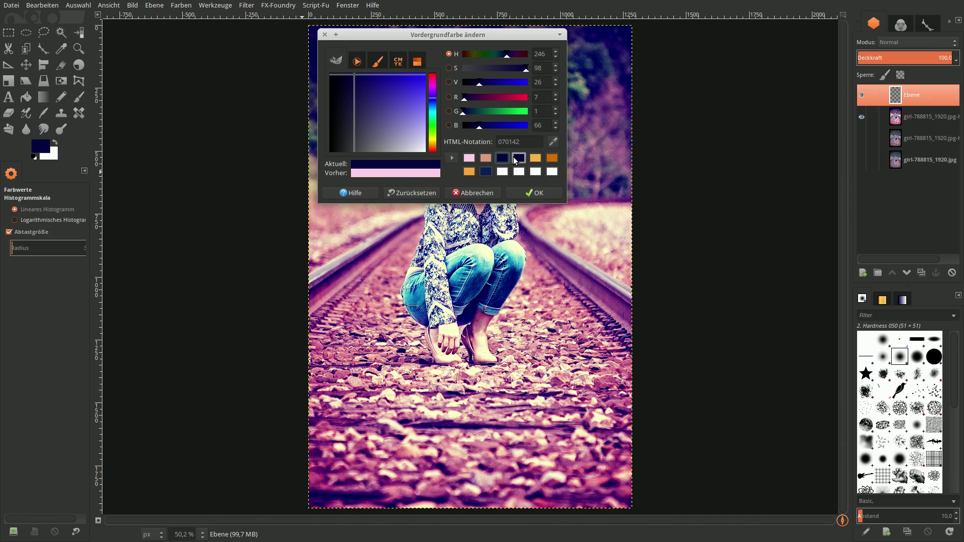
click(519, 159)
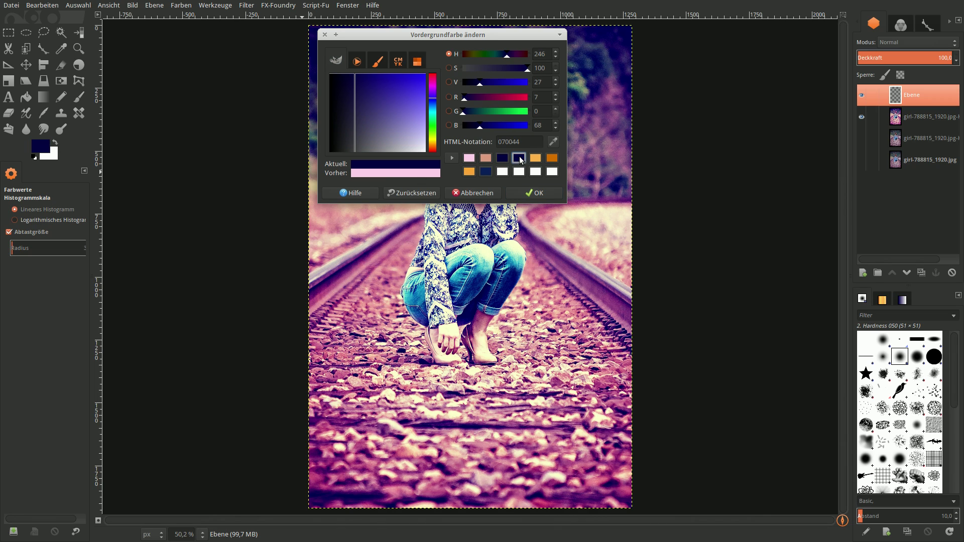
click(531, 192)
click(433, 220)
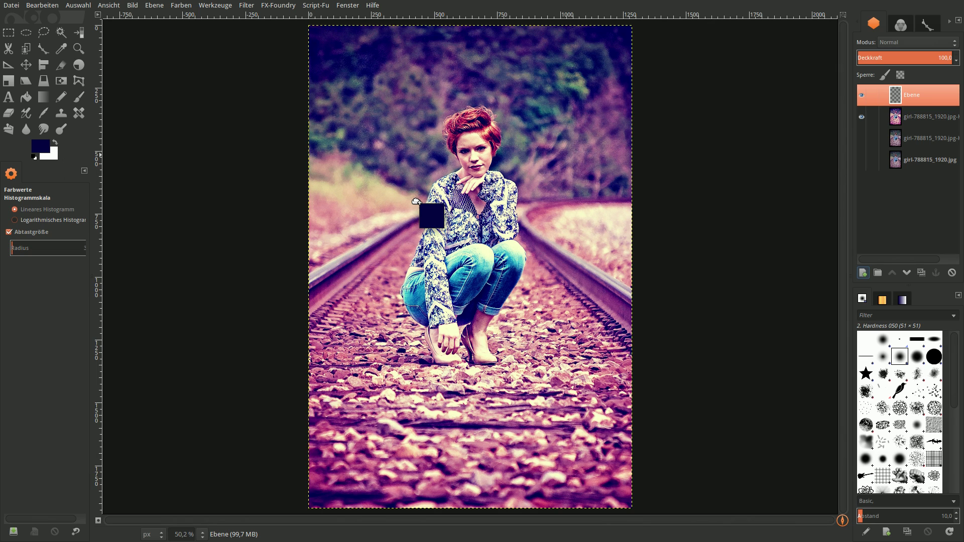
drag(417, 208, 418, 213)
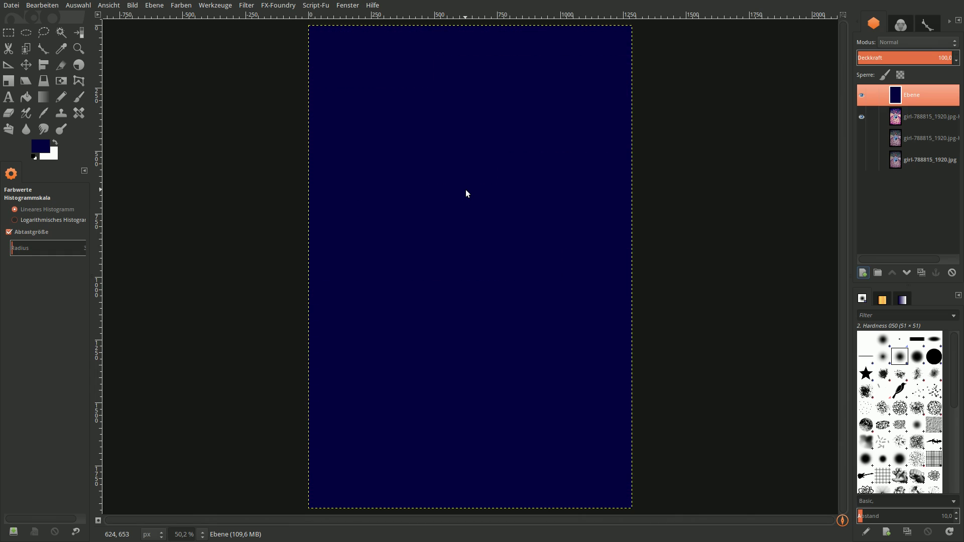
- Rerun the G'MIC Blend [standard] filter in Exclusion mode over the navy layer and portrait
click(246, 5)
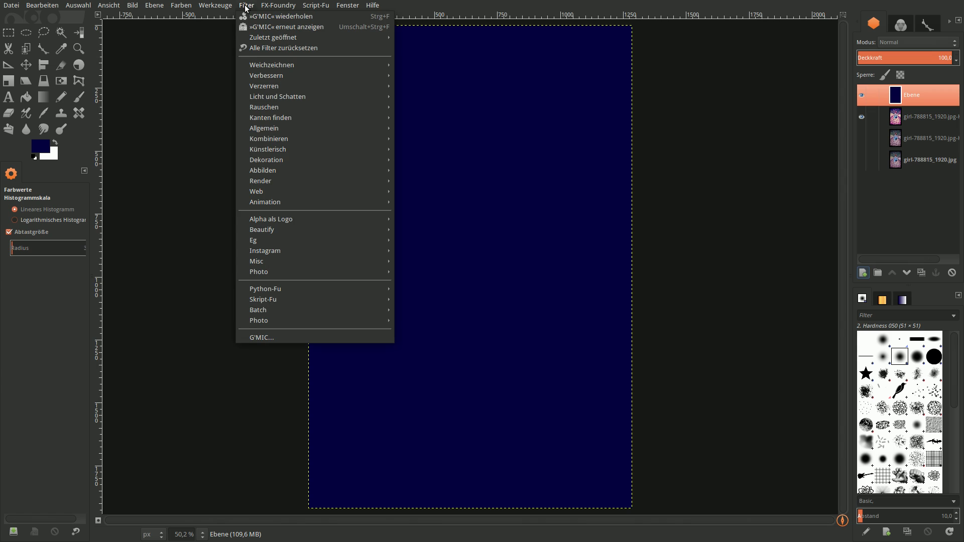
click(271, 28)
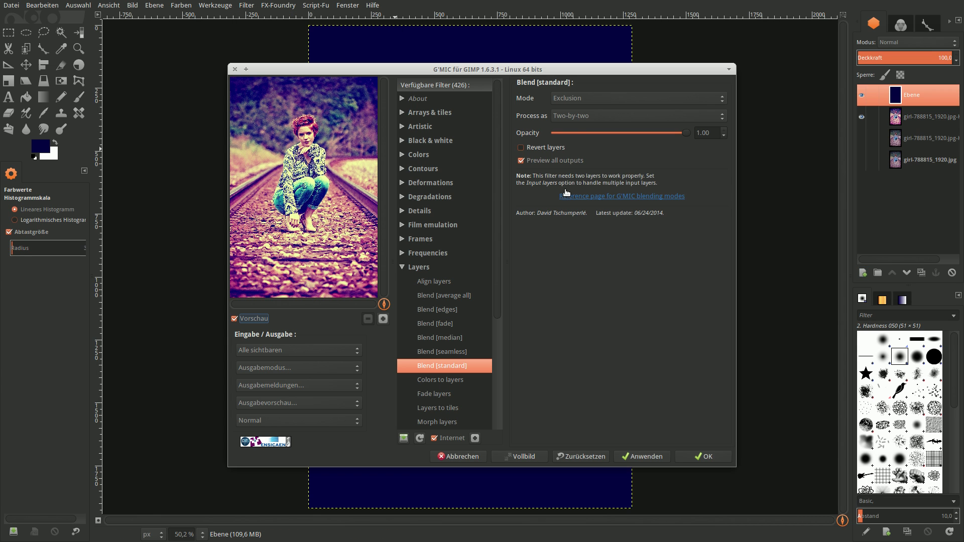
click(722, 458)
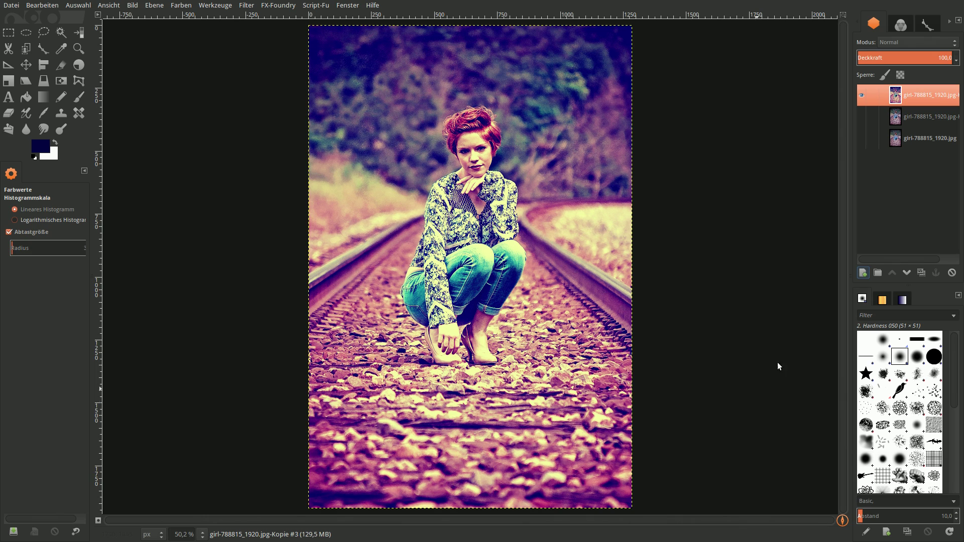
- Toggle the top layer's visibility to compare the graded layers, undoing an accidental duplicate
click(883, 120)
click(862, 117)
click(861, 95)
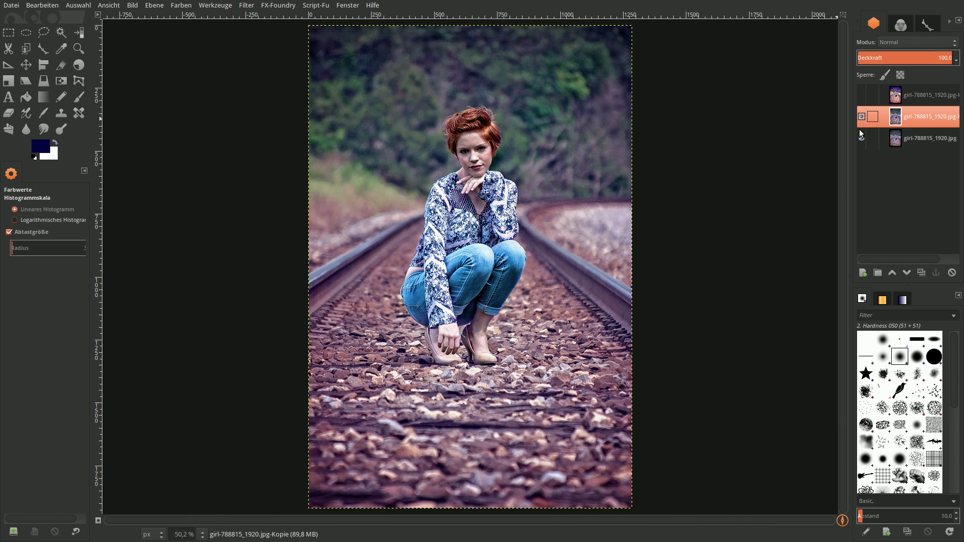
click(861, 95)
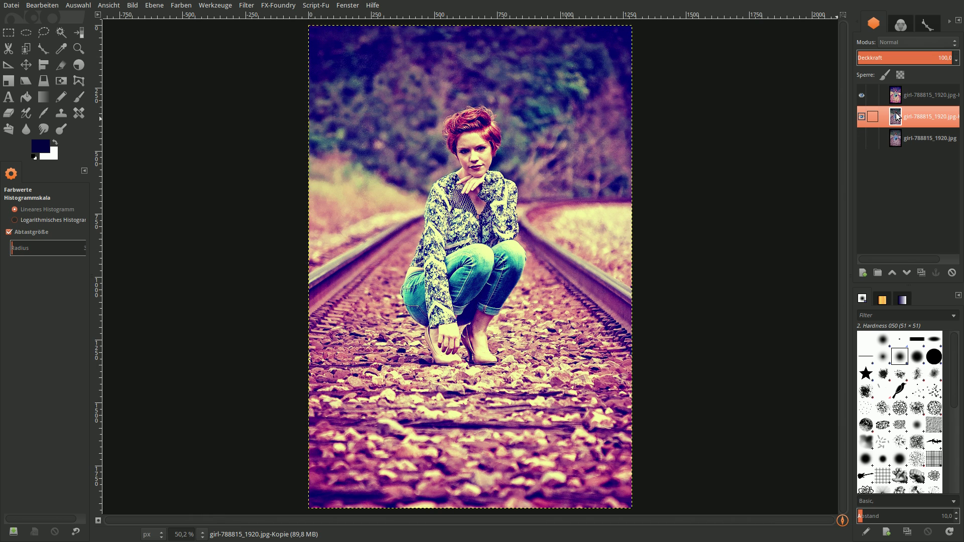
click(923, 272)
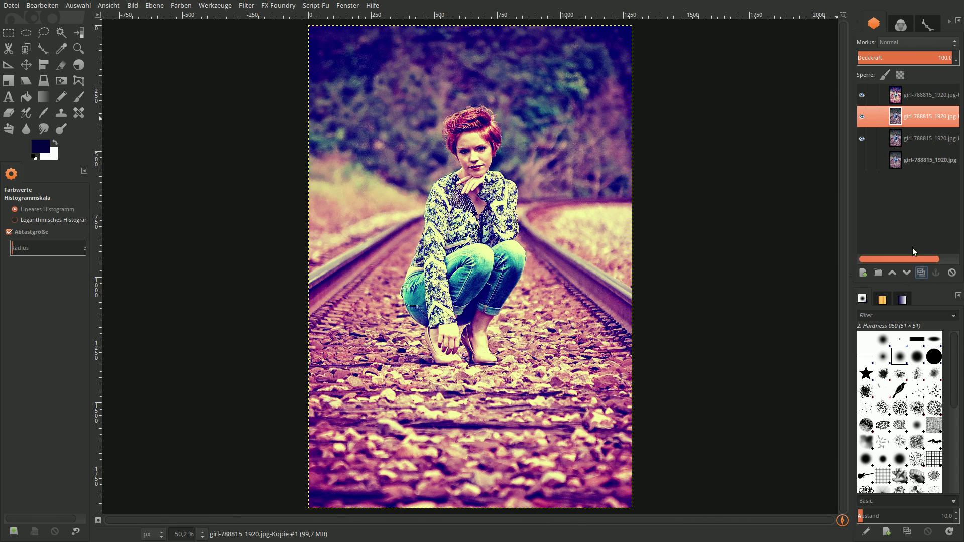
click(42, 5)
click(47, 17)
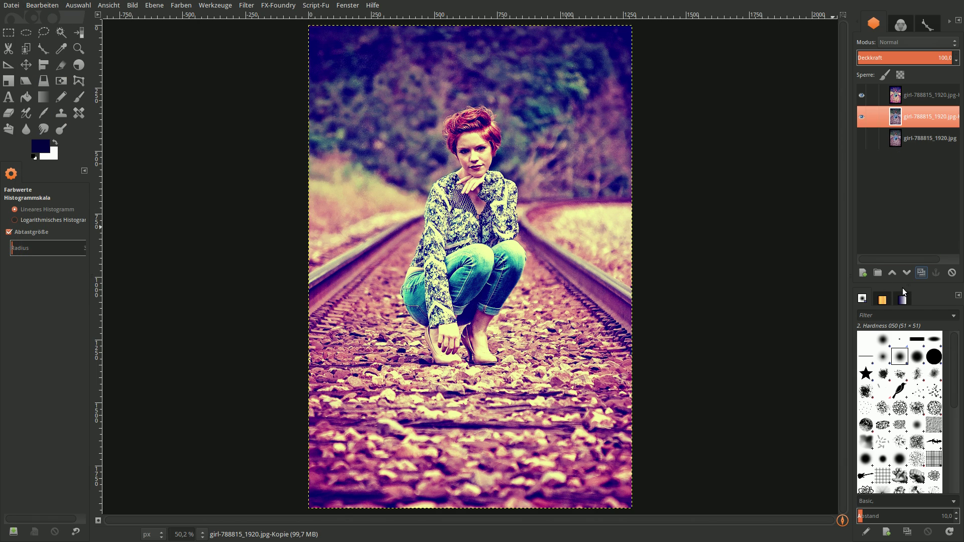
- Raise the middle graded layer to the top and blend it in Weiche Kanten mode
click(888, 272)
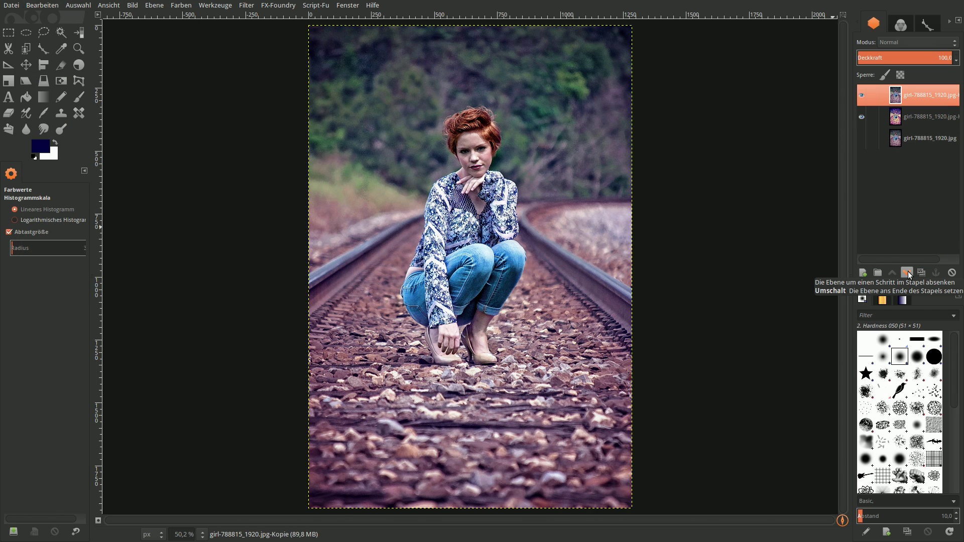
click(907, 42)
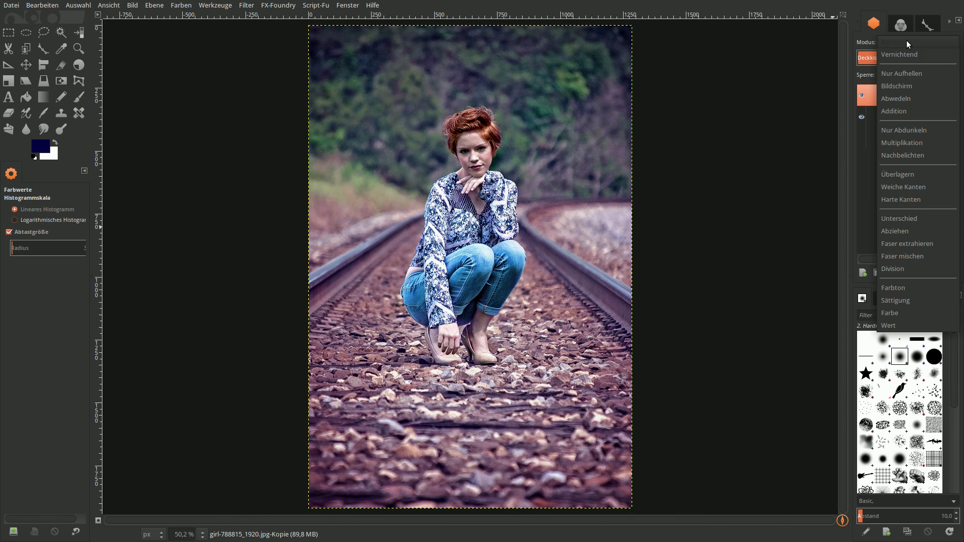
click(906, 187)
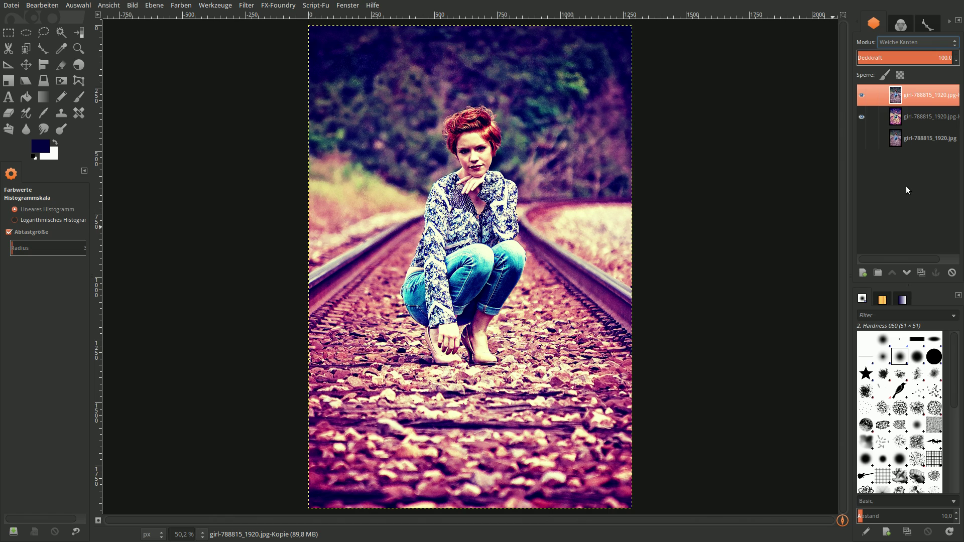
- Merge the Weiche Kanten layer down, leaving two layers, and bring back the G'MIC dialog
right_click(906, 94)
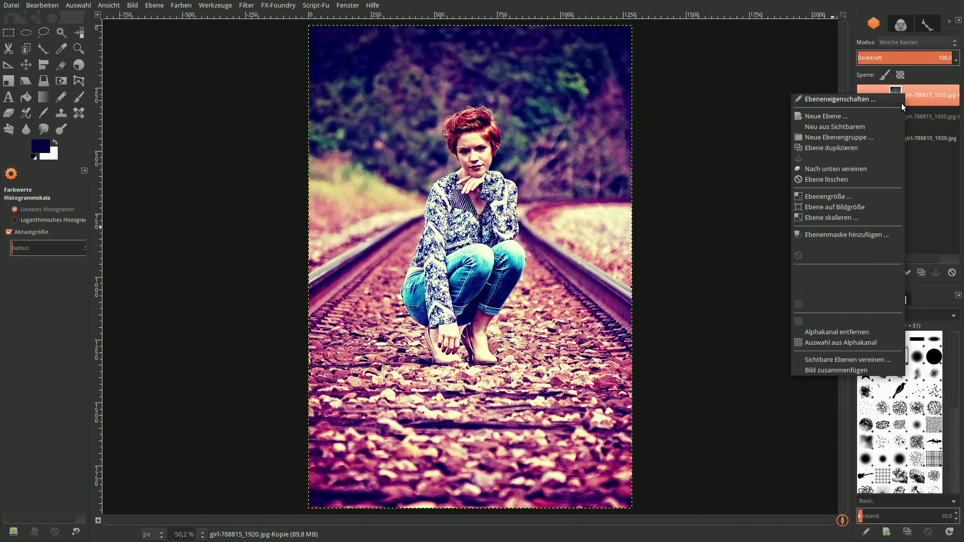
click(868, 169)
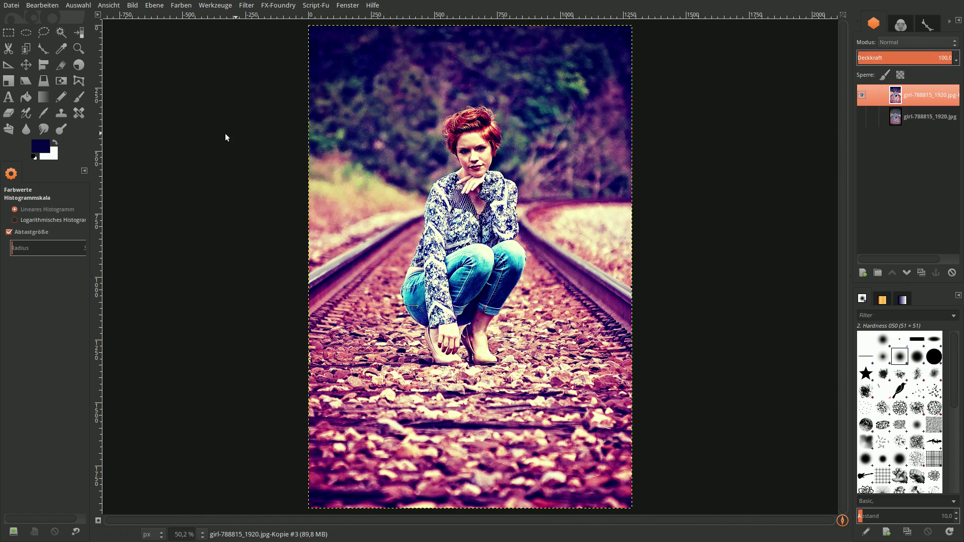
click(246, 7)
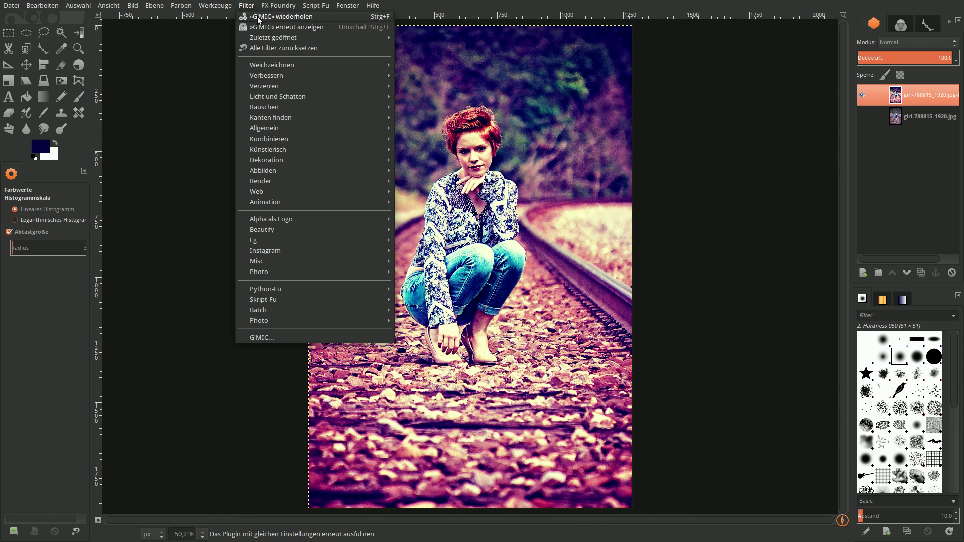
click(260, 14)
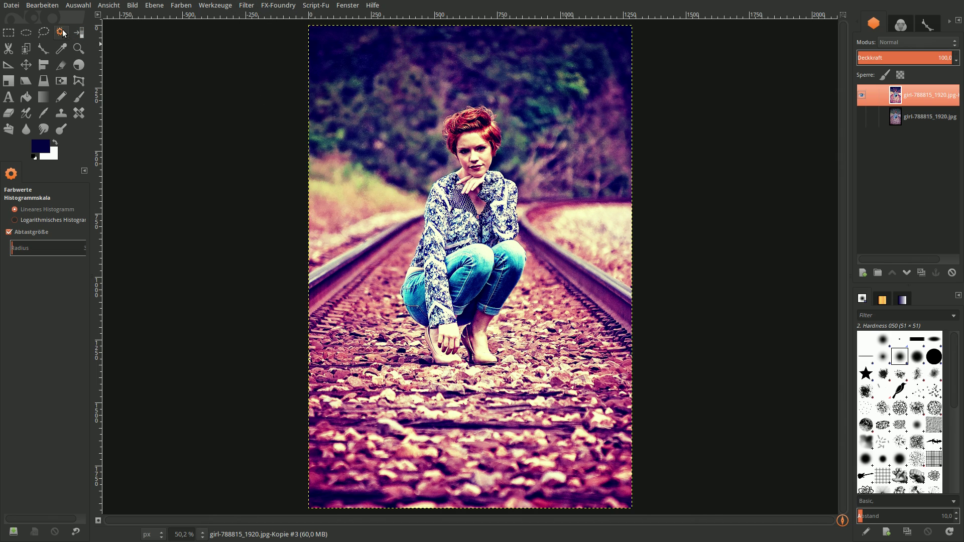
click(43, 7)
key(Escape)
click(254, 6)
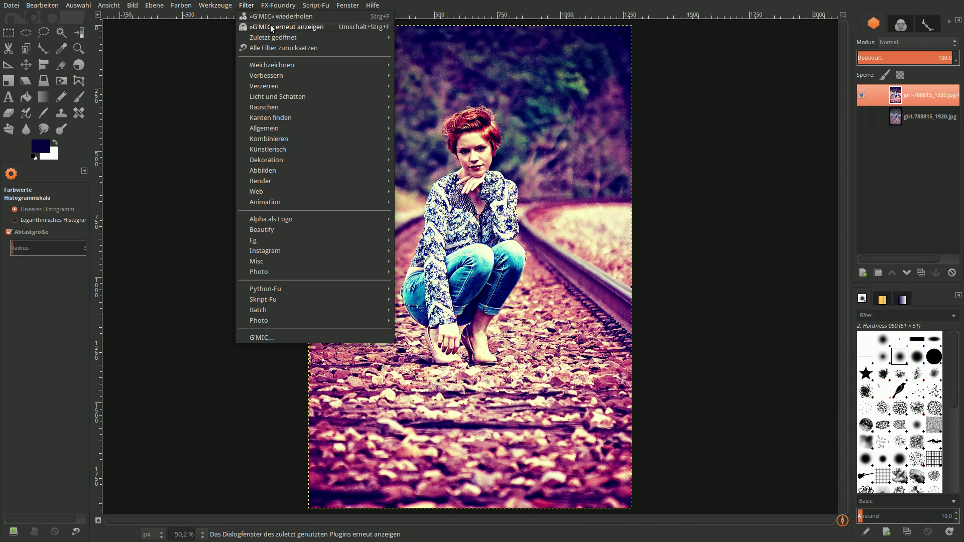
- In G'MIC, use only the active layer as input and choose the Frames > Vignette filter
click(270, 25)
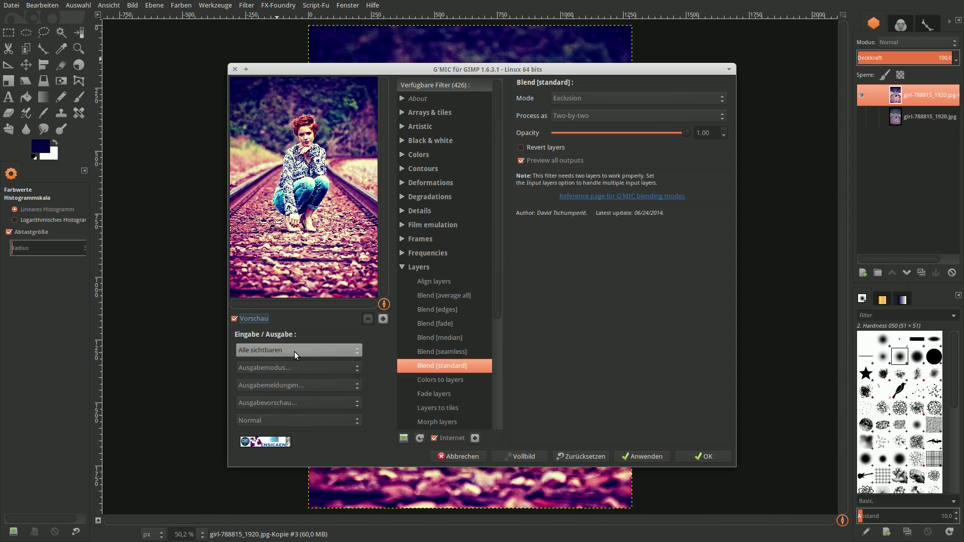
click(294, 351)
click(294, 265)
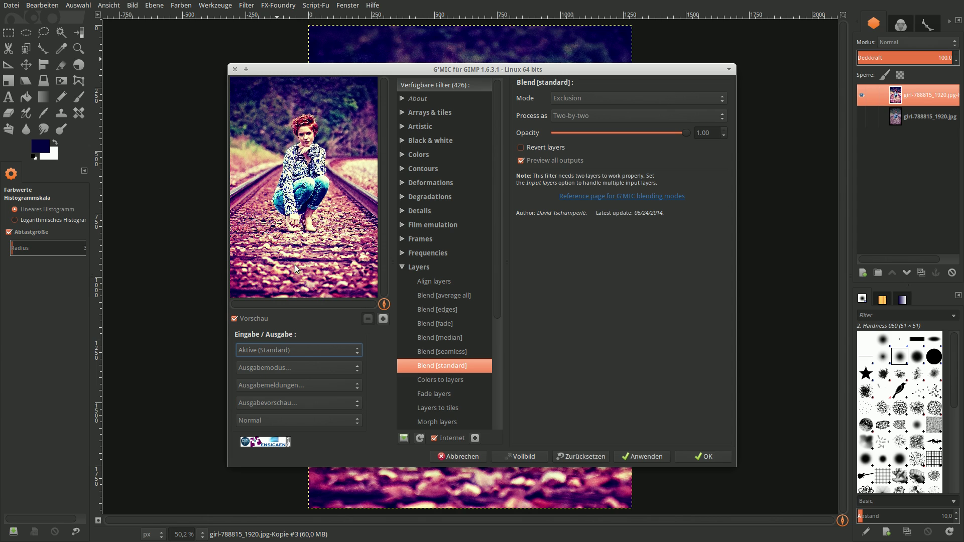
click(402, 267)
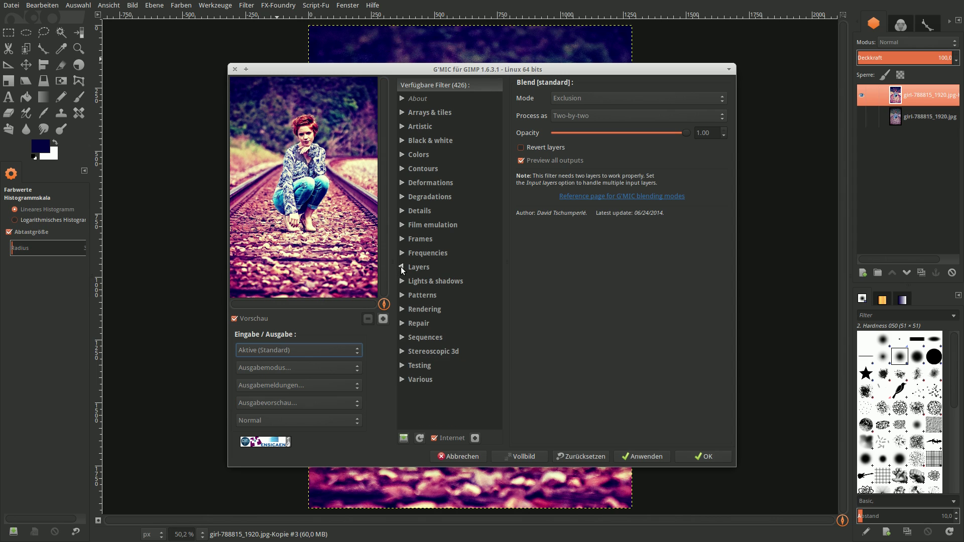
click(405, 239)
scroll(432, 261, down, 5)
click(435, 279)
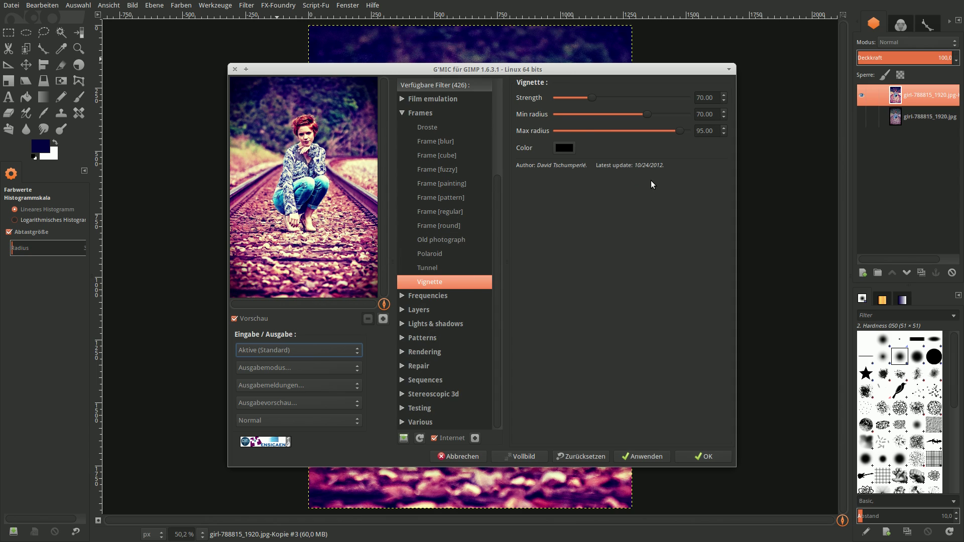
- Set the vignette Min radius to 24 and apply it
double_click(717, 112)
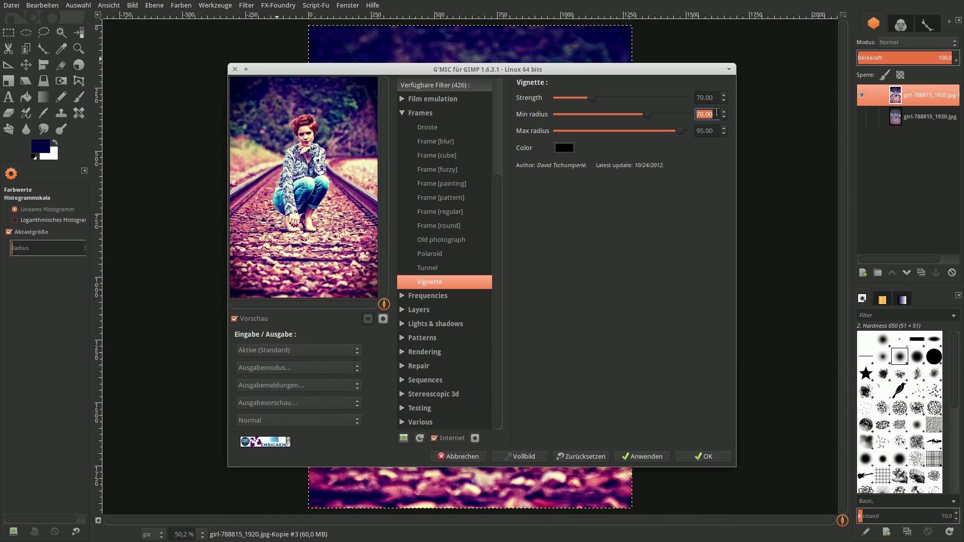
text(24)
key(Return)
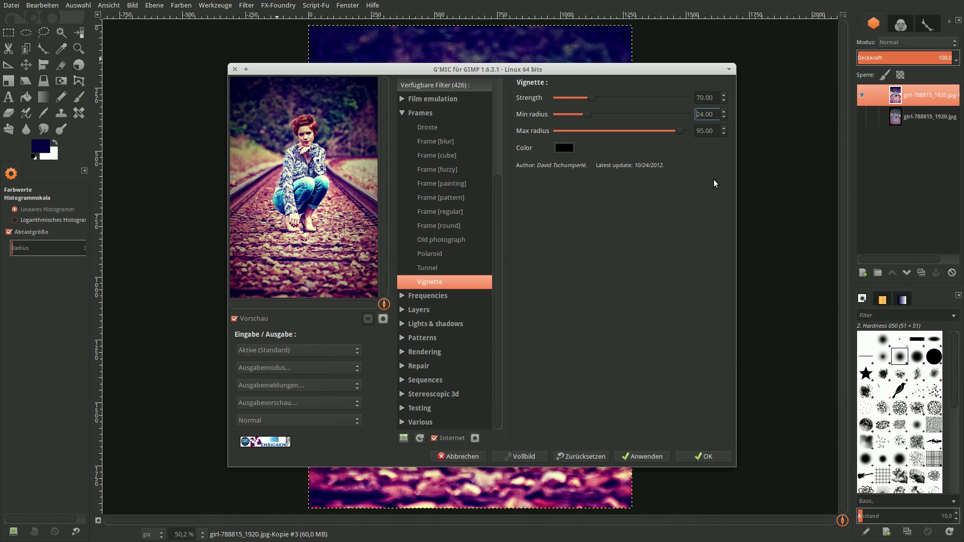
click(702, 455)
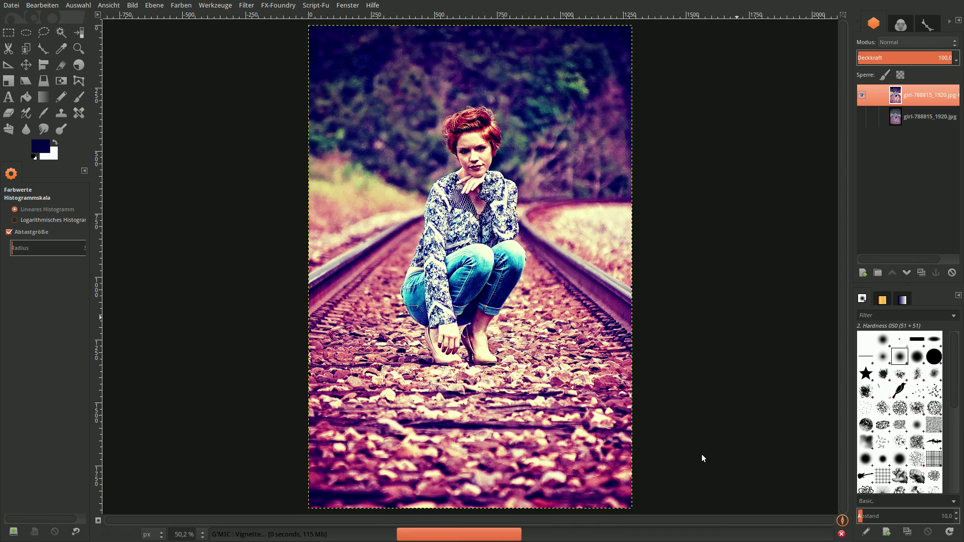
- Show the original photo layer and toggle the graded top layer off and on twice to compare
click(862, 117)
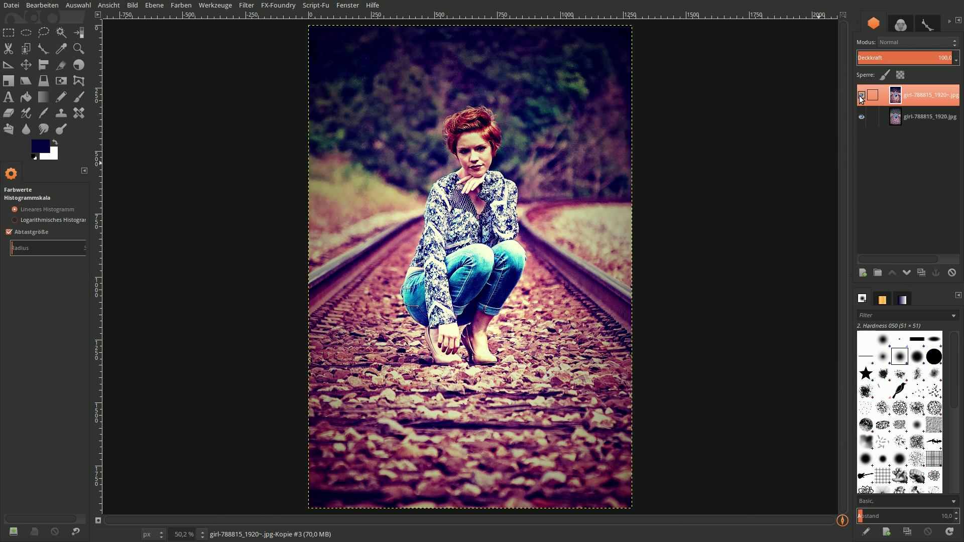
click(862, 95)
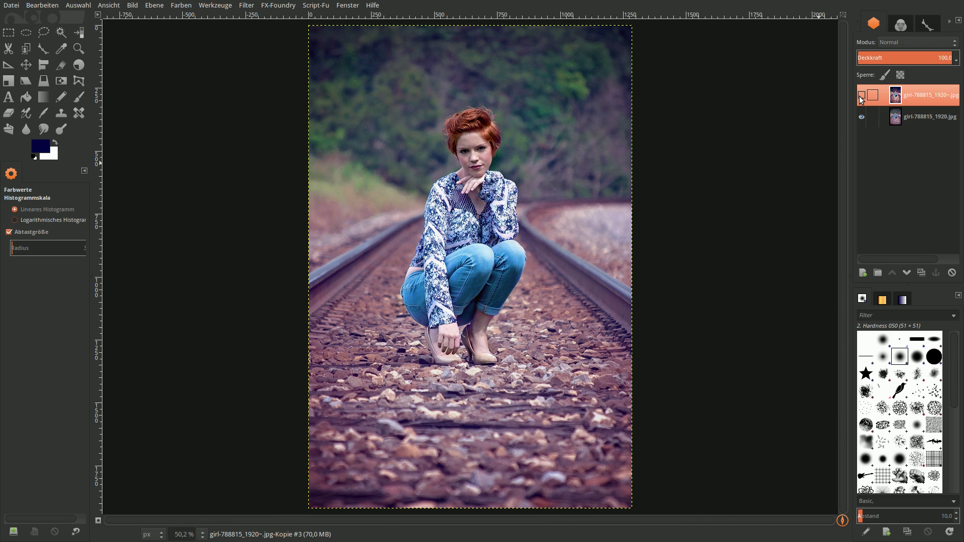
click(862, 95)
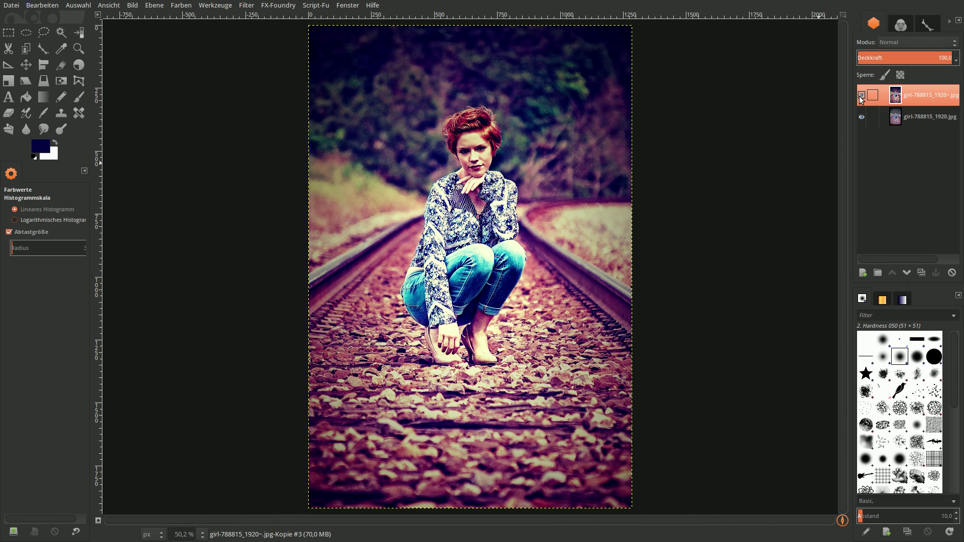
click(862, 96)
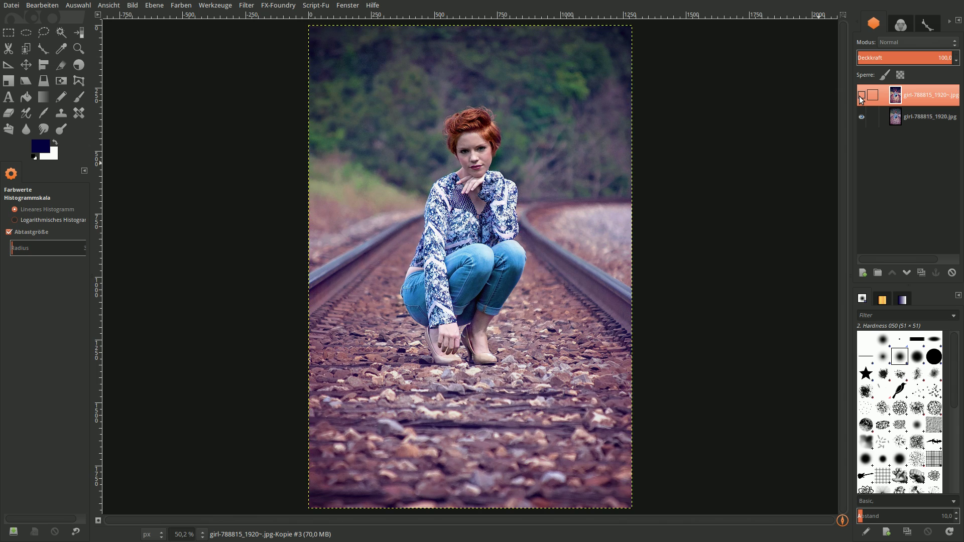
click(862, 95)
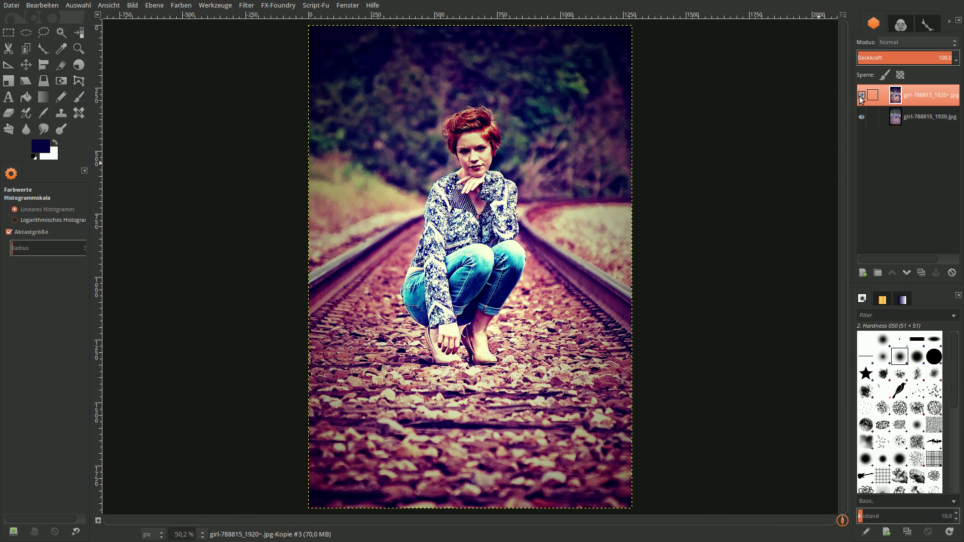